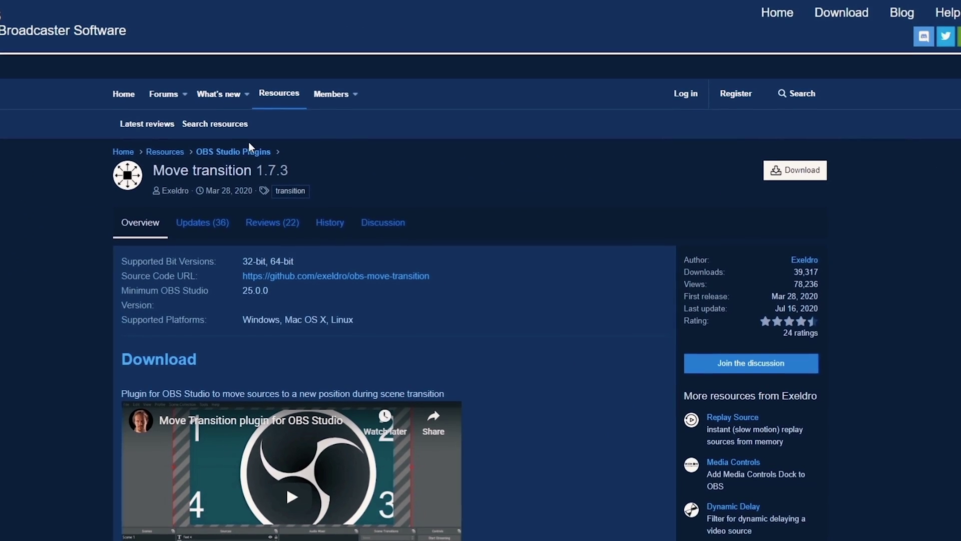
Step: Look over the Move transition 1.7.3 plugin page and download move-transition-1.7.3-win64.zip
{"action": "scroll", "coordinate": [59, 209], "scroll_direction": "down", "scroll_amount": 3}
{"action": "scroll", "coordinate": [56, 205], "scroll_direction": "down", "scroll_amount": 8}
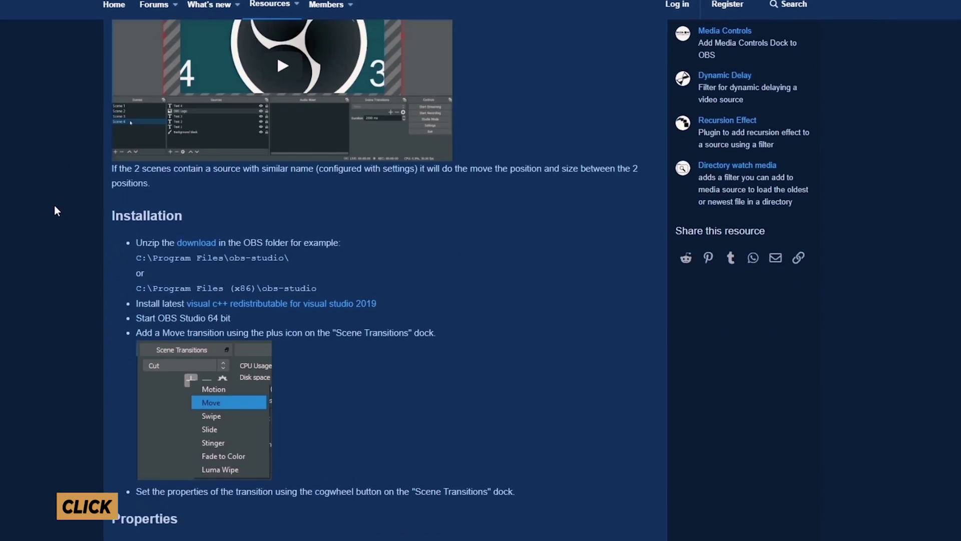
{"action": "scroll", "coordinate": [53, 204], "scroll_direction": "up", "scroll_amount": 10}
{"action": "scroll", "coordinate": [45, 204], "scroll_direction": "up", "scroll_amount": 2}
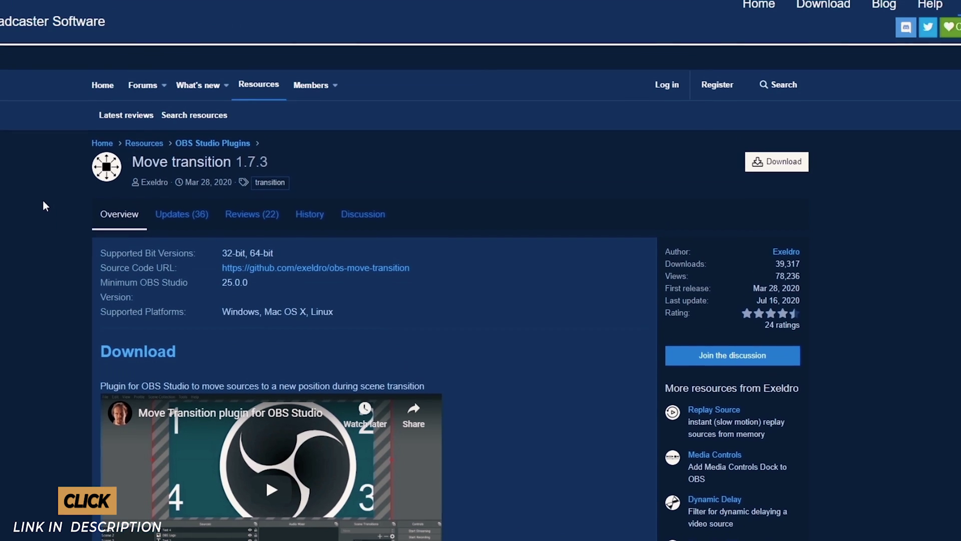
{"action": "left_click_drag", "start_coordinate": [268, 161], "coordinate": [150, 163]}
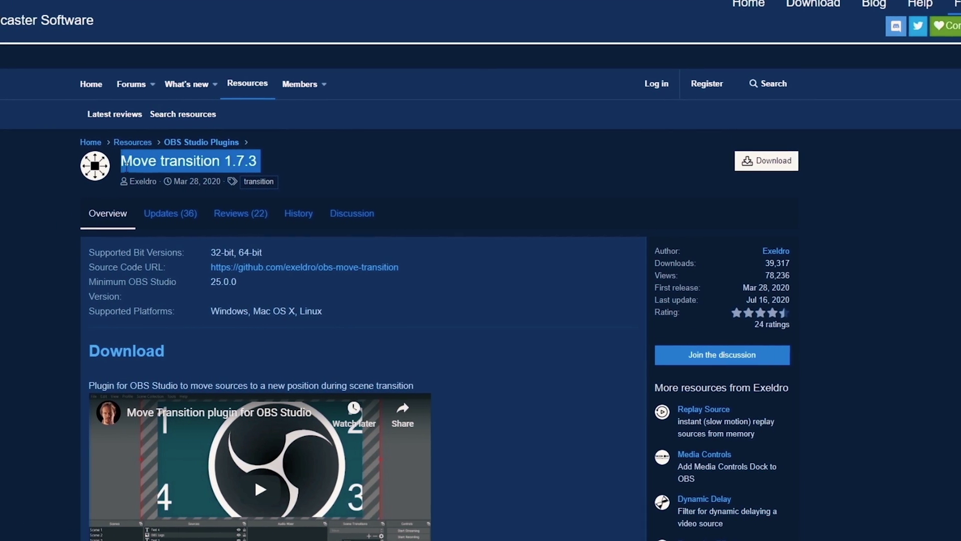
{"action": "left_click", "coordinate": [57, 223]}
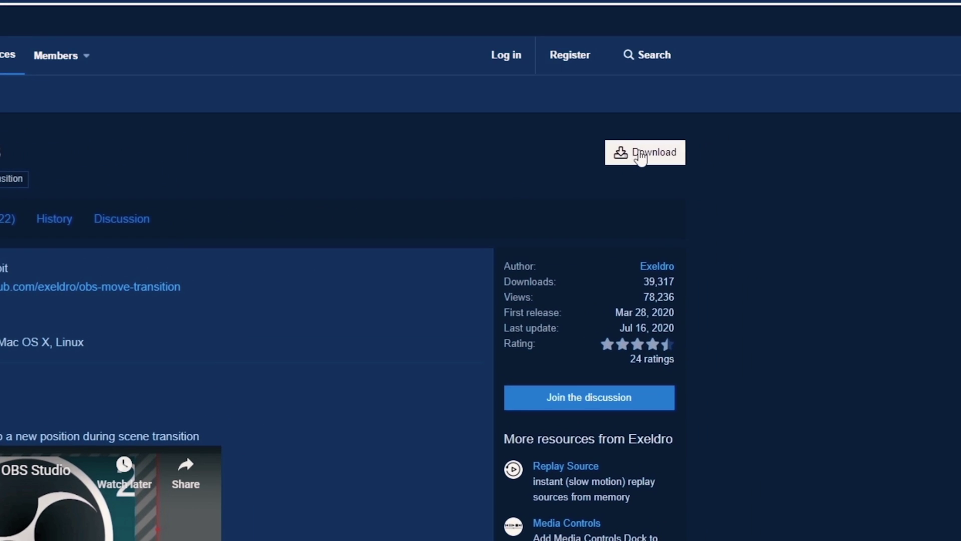
{"action": "left_click", "coordinate": [668, 155]}
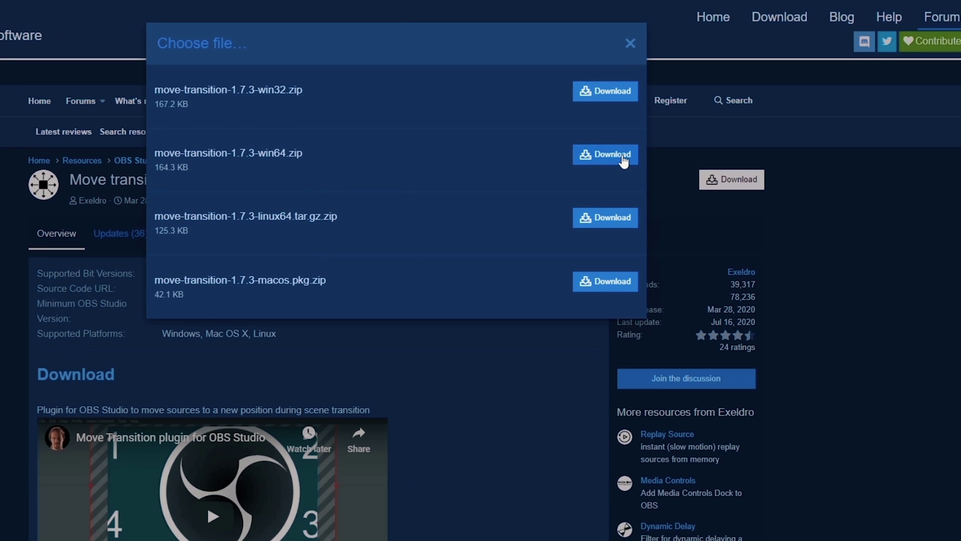
{"action": "left_click", "coordinate": [623, 161]}
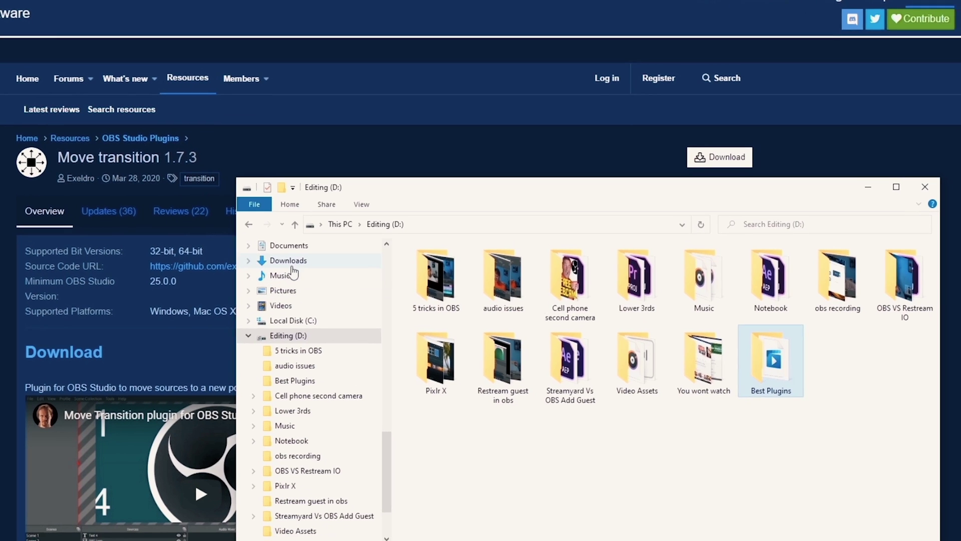
Step: Open the move-transition-1.7.3-win64 archive from Downloads and copy its data and obs-plugins folders
{"action": "left_click", "coordinate": [282, 256]}
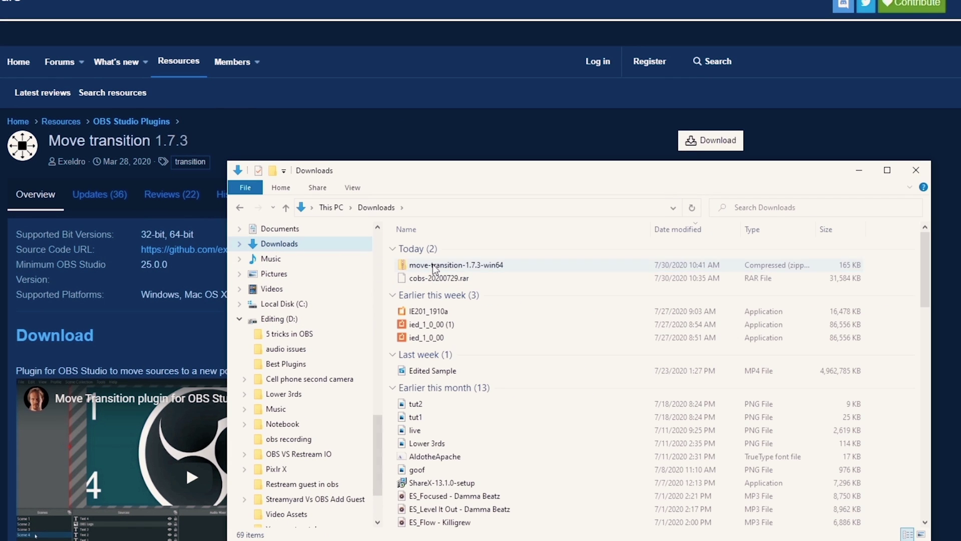
{"action": "double_click", "coordinate": [433, 265]}
{"action": "left_click_drag", "start_coordinate": [524, 315], "coordinate": [402, 245]}
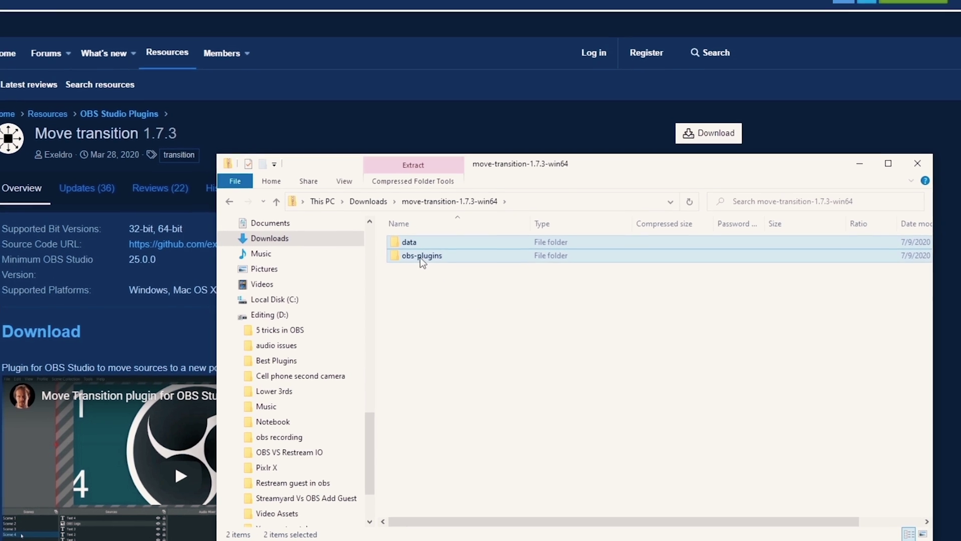
{"action": "right_click", "coordinate": [428, 262]}
{"action": "left_click", "coordinate": [435, 298]}
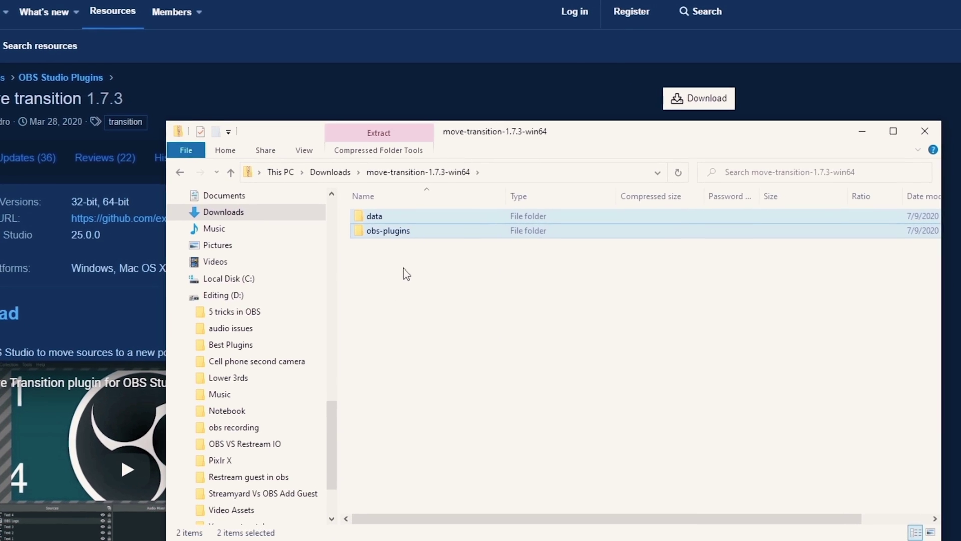
Step: Browse to the obs-studio installation folder on the SSD OBS (E:) drive
{"action": "scroll", "coordinate": [193, 391], "scroll_direction": "up", "scroll_amount": 2}
{"action": "left_click", "coordinate": [142, 374]}
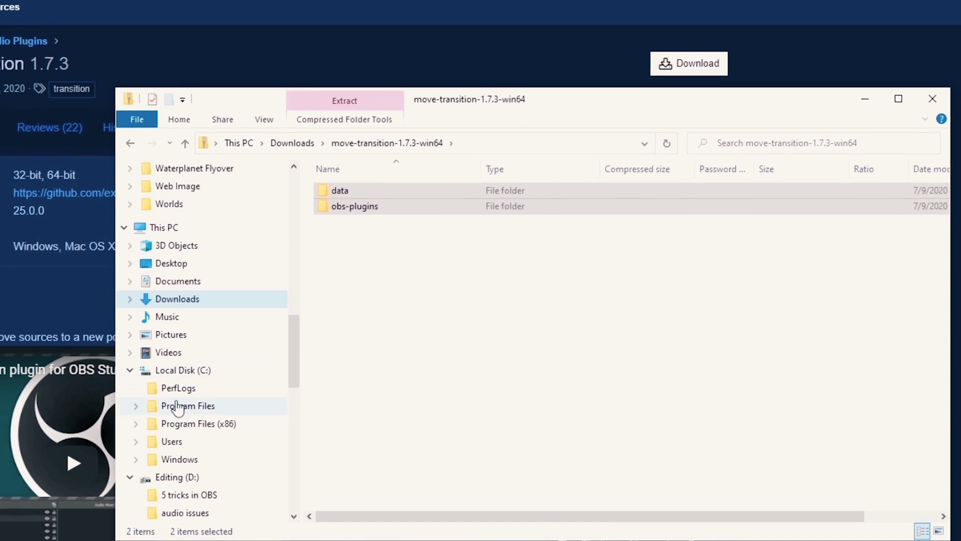
{"action": "left_click", "coordinate": [109, 400]}
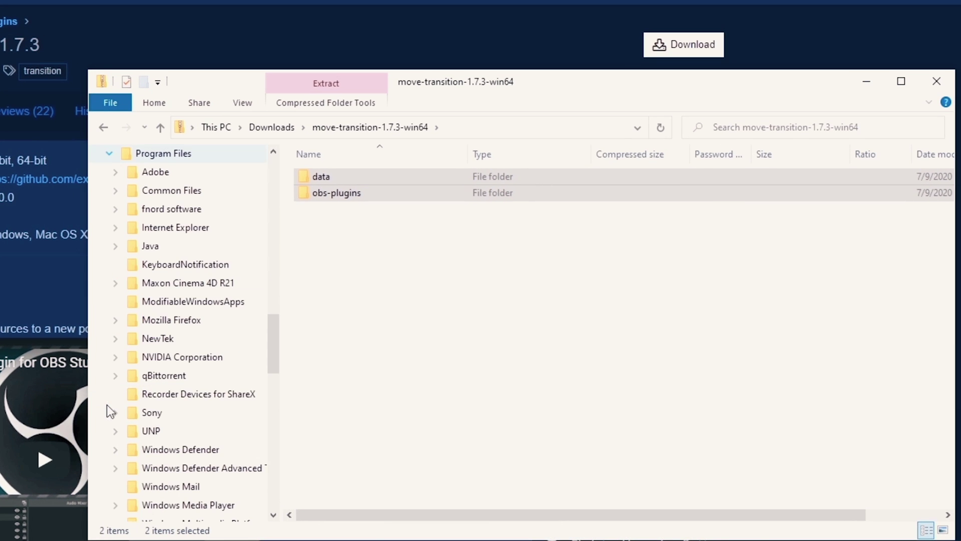
{"action": "left_click_drag", "start_coordinate": [274, 341], "coordinate": [260, 424]}
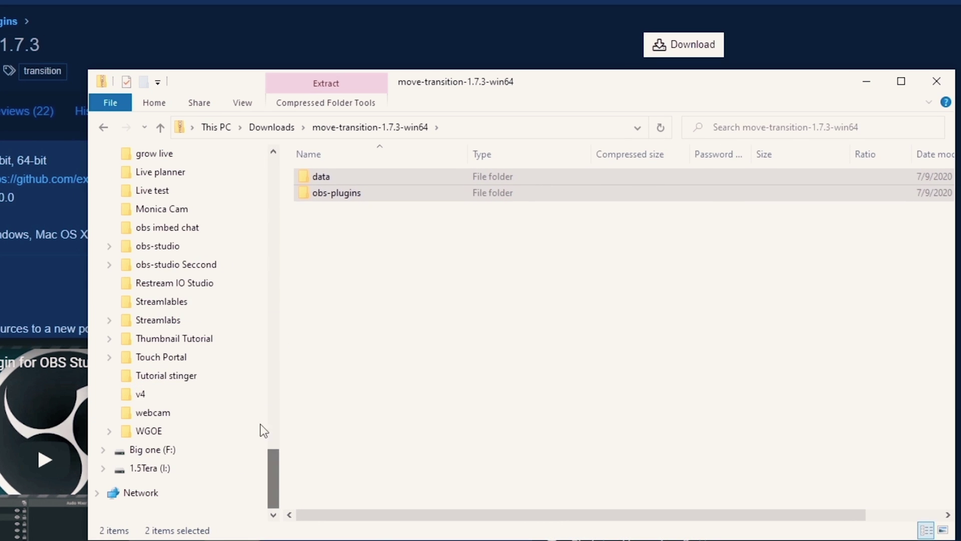
{"action": "left_click", "coordinate": [169, 253]}
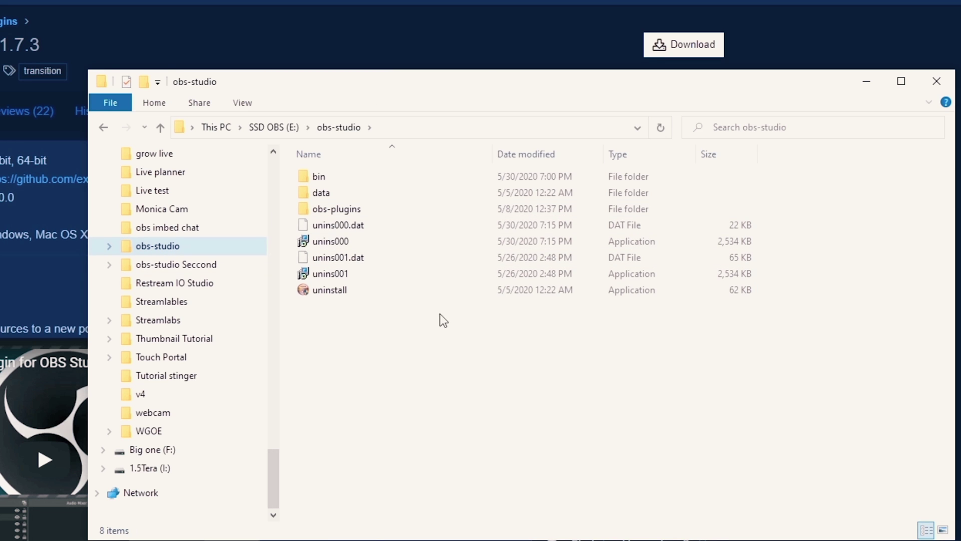
Step: Paste the copied data and obs-plugins folders into the obs-studio folder and close the file window
{"action": "right_click", "coordinate": [416, 358]}
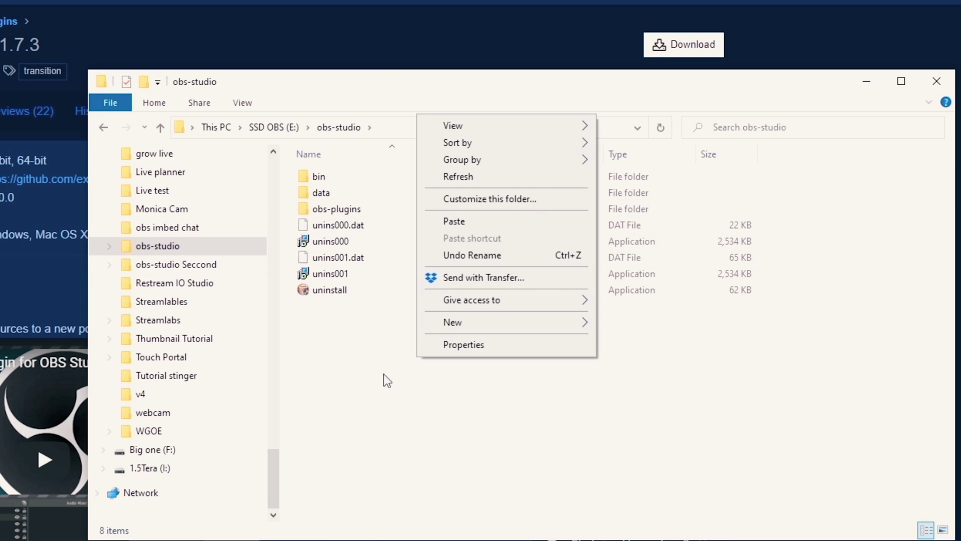
{"action": "left_click", "coordinate": [458, 219]}
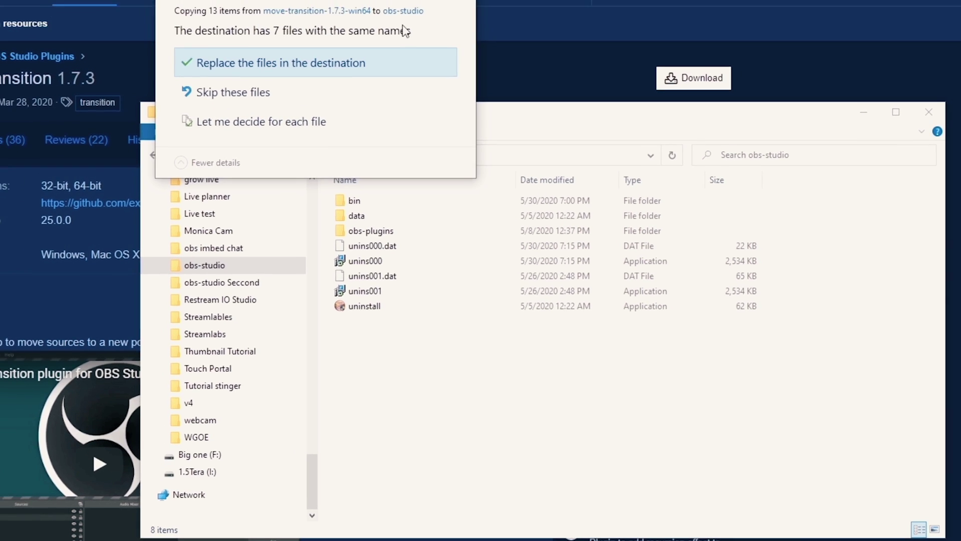
{"action": "left_click", "coordinate": [489, 29]}
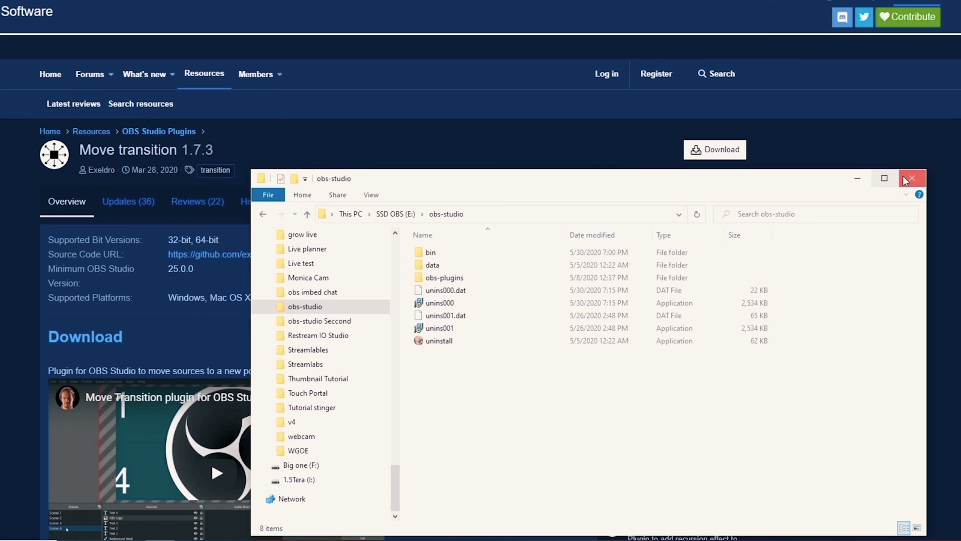
{"action": "left_click", "coordinate": [912, 178]}
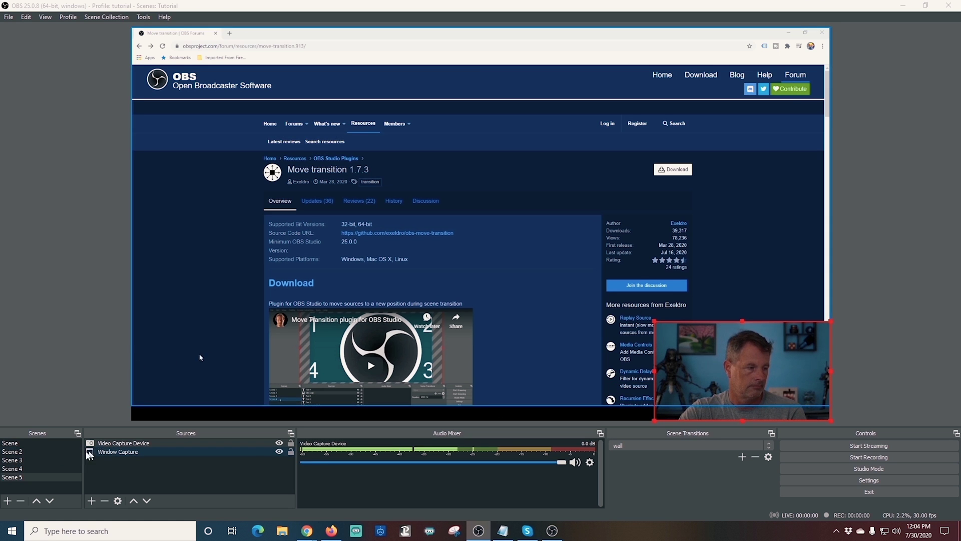
Step: In OBS, switch to Scene 4 and back to Scene 5, and look through the existing scene transitions
{"action": "left_click", "coordinate": [38, 468]}
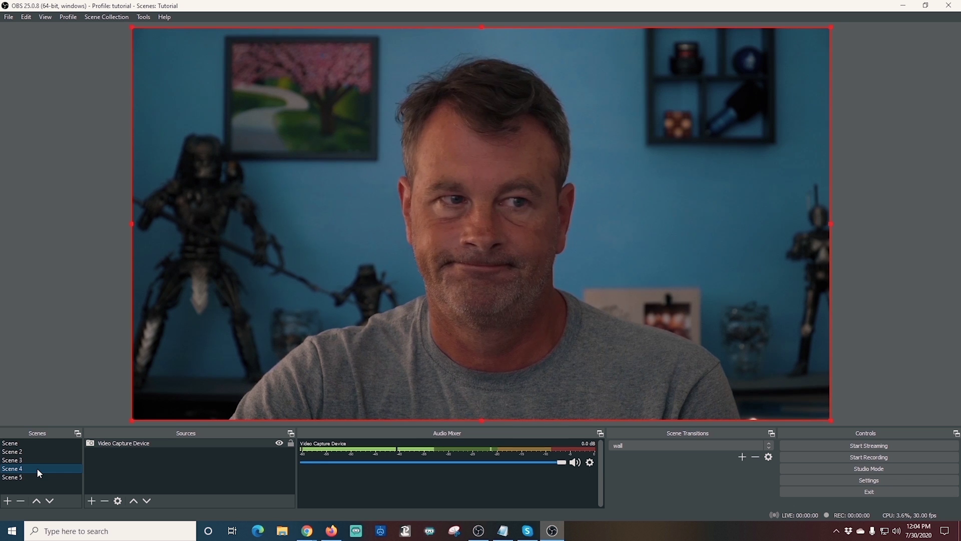
{"action": "left_click", "coordinate": [37, 476]}
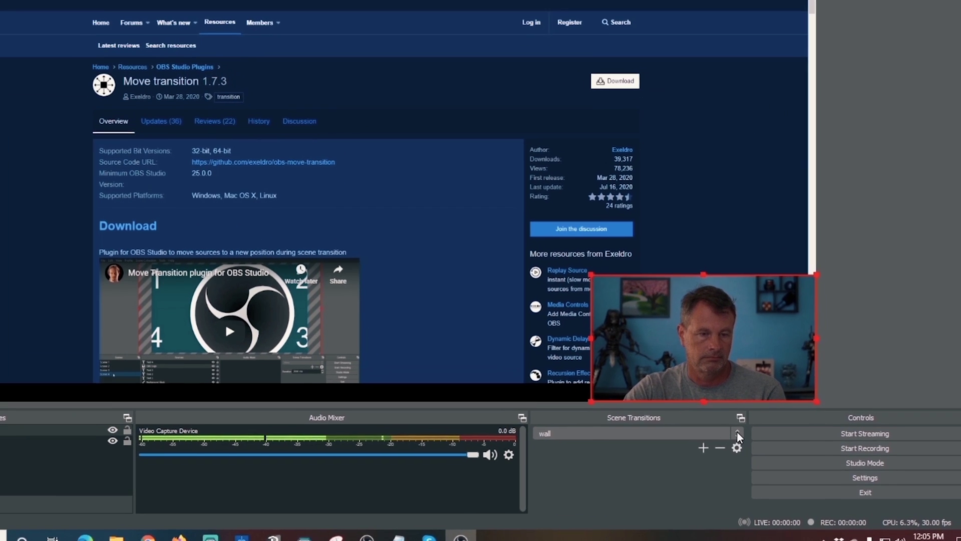
{"action": "left_click", "coordinate": [700, 441]}
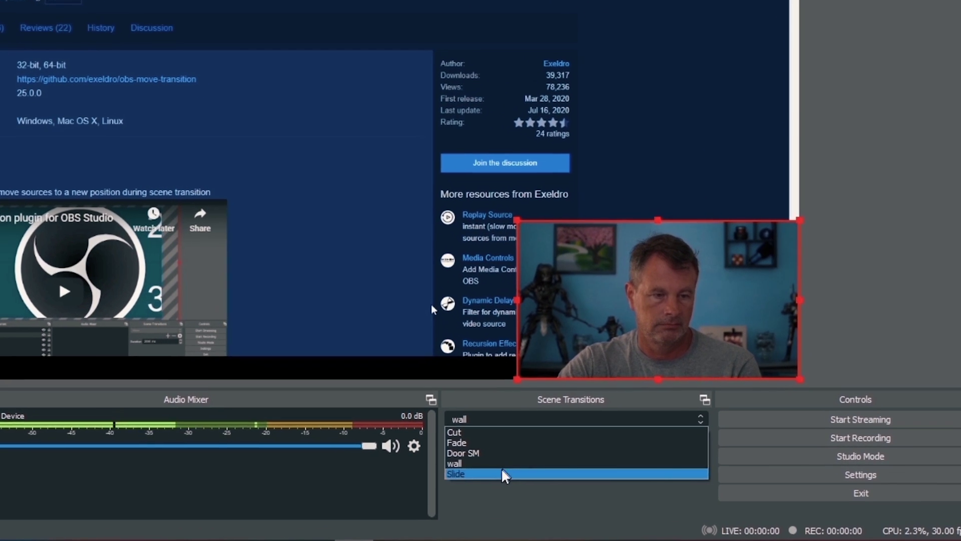
{"action": "left_click", "coordinate": [488, 507]}
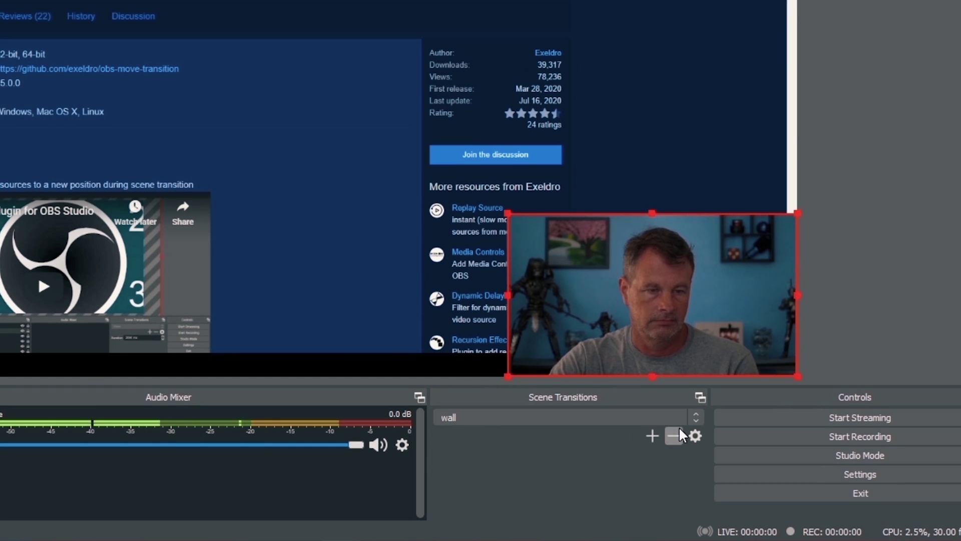
Step: Add a Move scene transition named Move and enable all three source-name matching options in its properties
{"action": "left_click", "coordinate": [655, 435]}
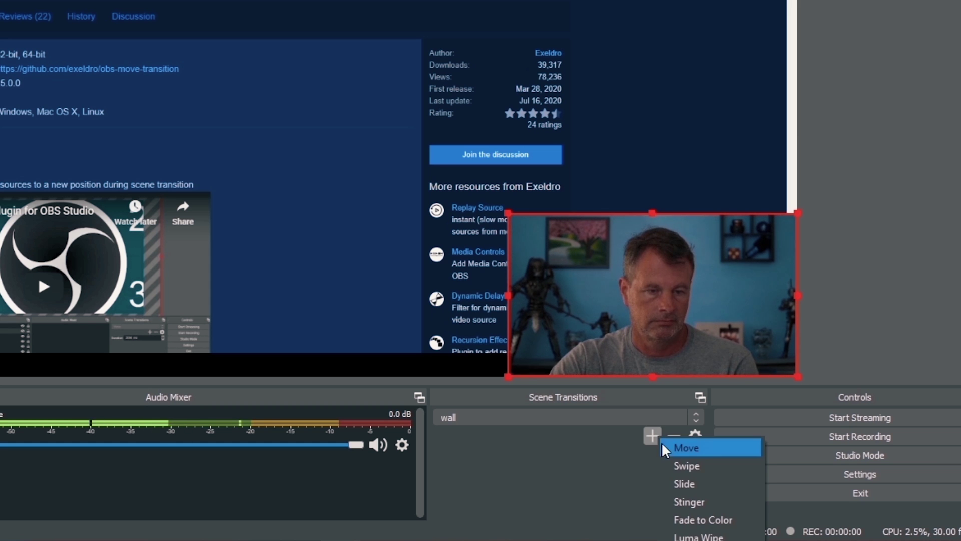
{"action": "left_click", "coordinate": [680, 448]}
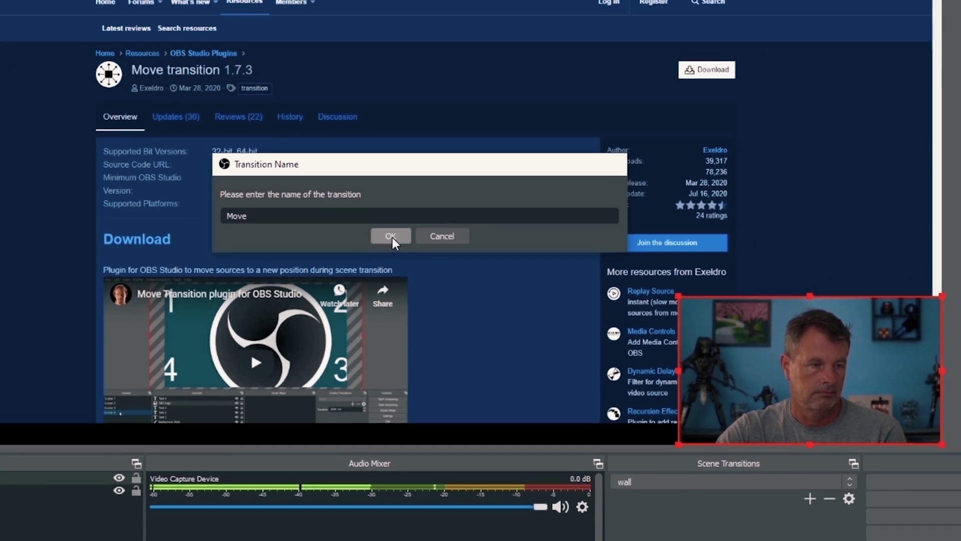
{"action": "left_click", "coordinate": [390, 236]}
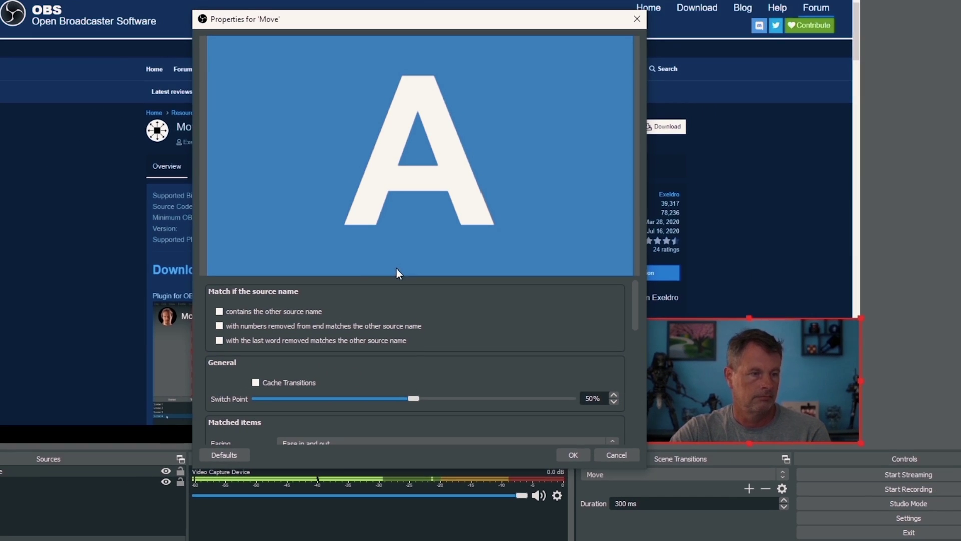
{"action": "left_click", "coordinate": [219, 325]}
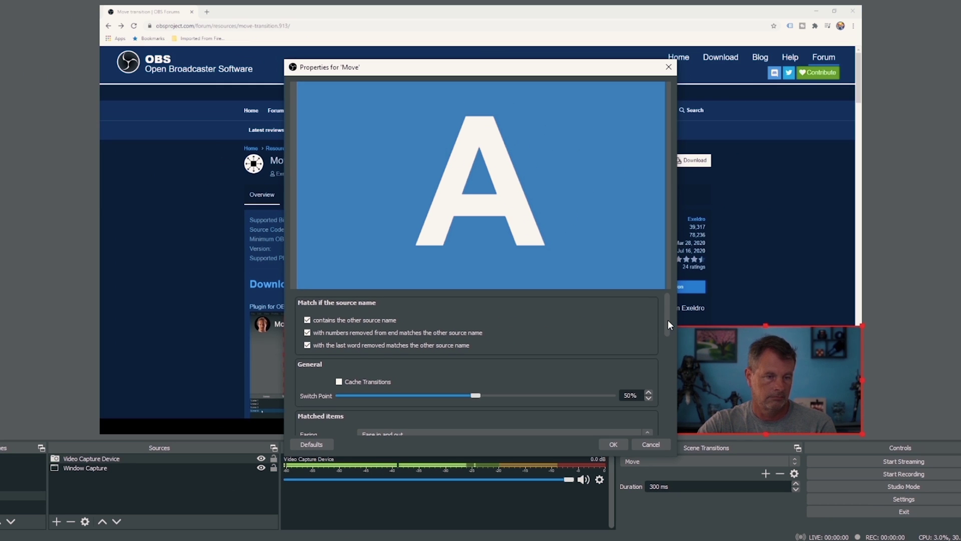
Step: Review the easing choices for matched items and select Ease in and out
{"action": "left_click_drag", "start_coordinate": [668, 320], "coordinate": [667, 340]}
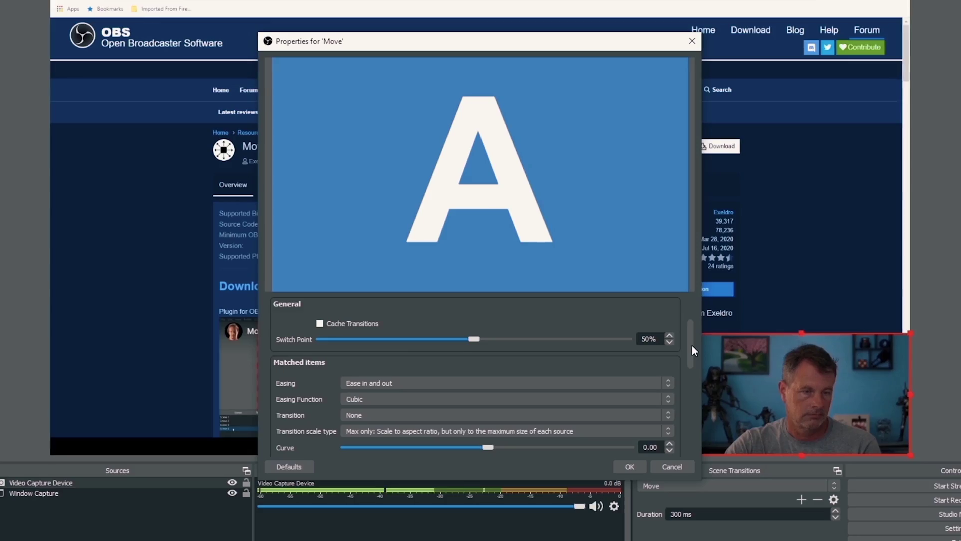
{"action": "left_click_drag", "start_coordinate": [692, 344], "coordinate": [681, 367]}
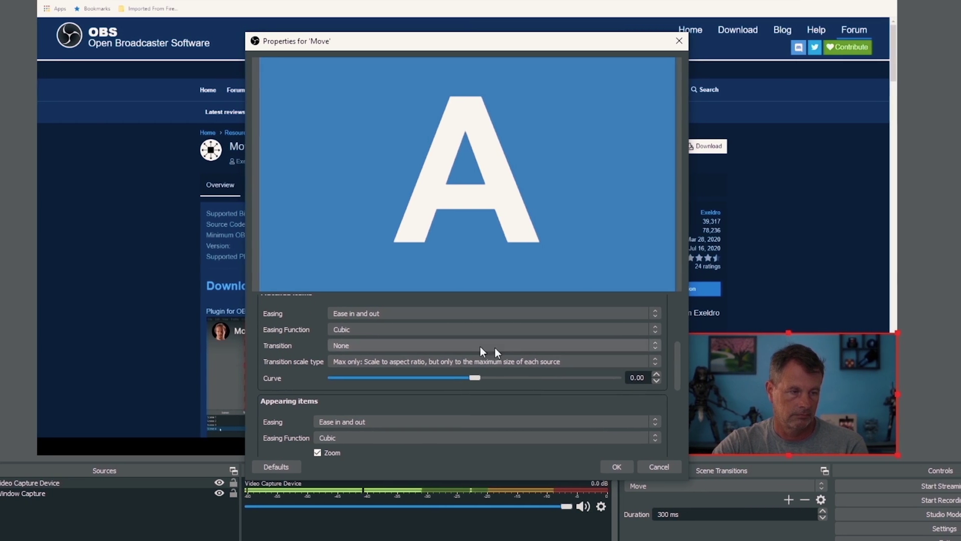
{"action": "left_click", "coordinate": [390, 315]}
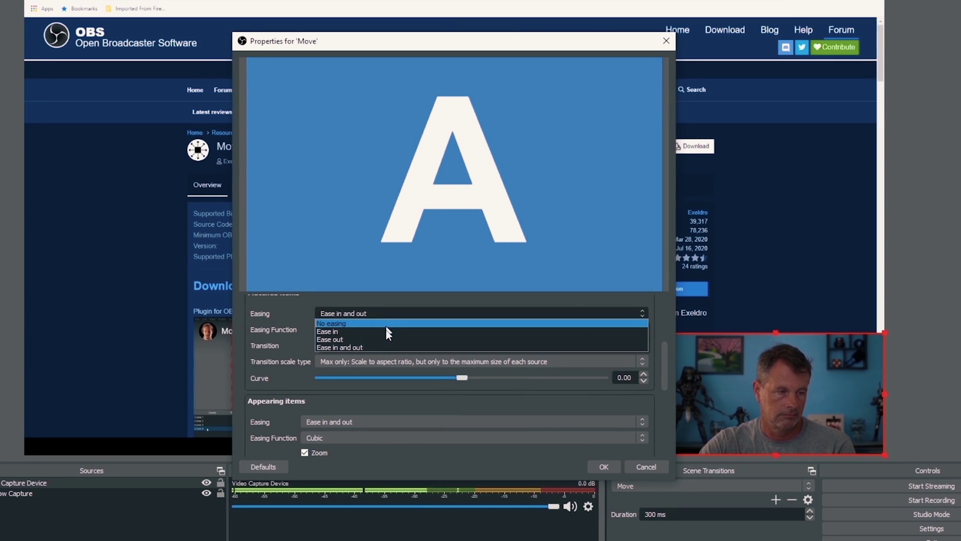
{"action": "left_click", "coordinate": [273, 305]}
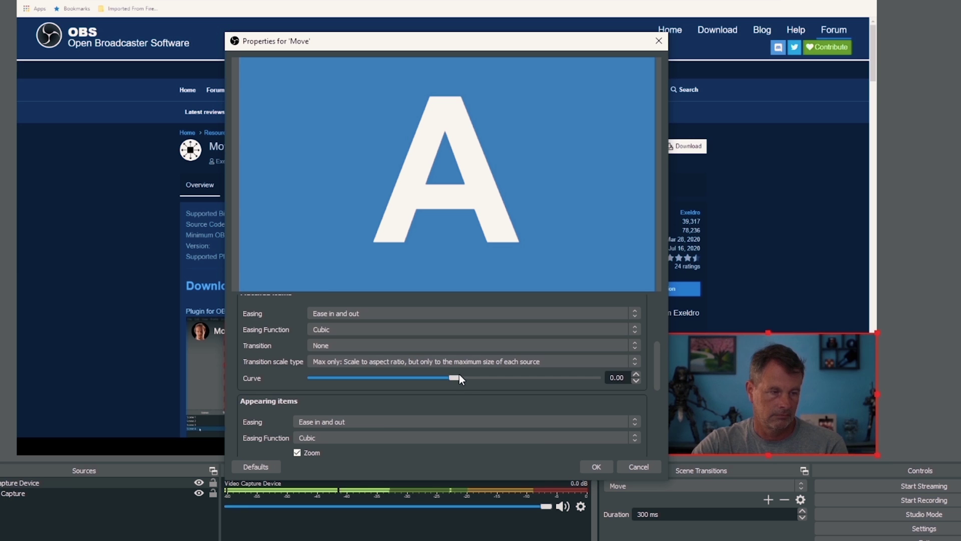
{"action": "scroll", "coordinate": [459, 374], "scroll_direction": "up", "scroll_amount": 2}
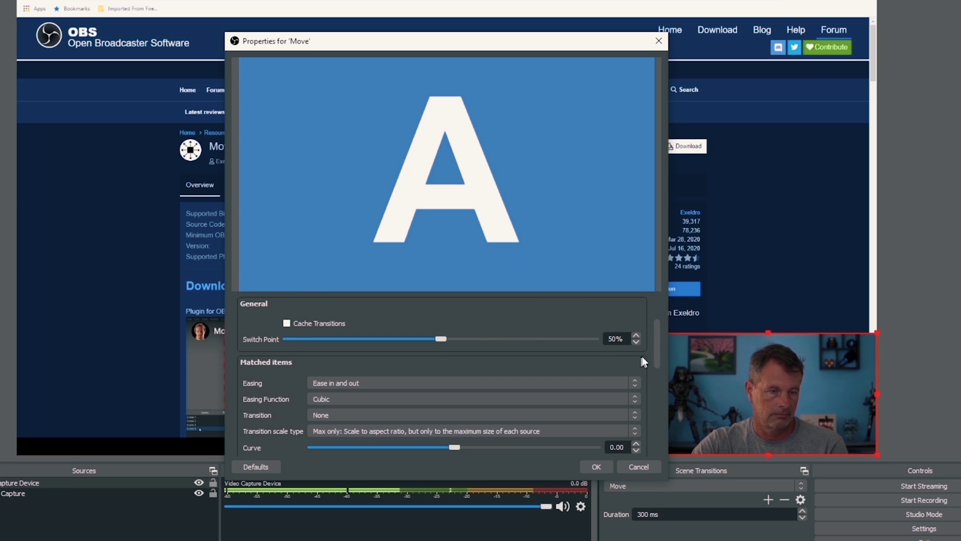
{"action": "left_click_drag", "start_coordinate": [660, 345], "coordinate": [662, 371]}
{"action": "left_click", "coordinate": [373, 316]}
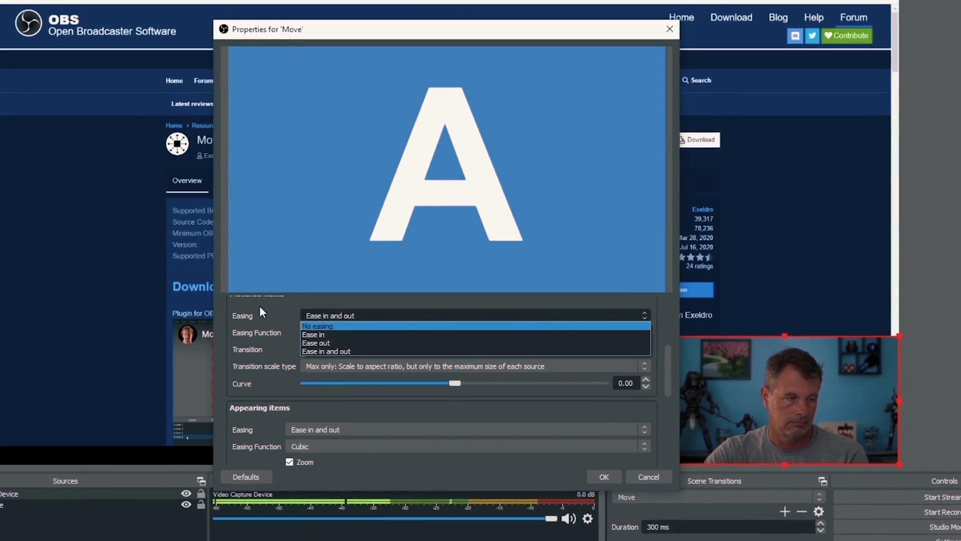
{"action": "left_click", "coordinate": [325, 350]}
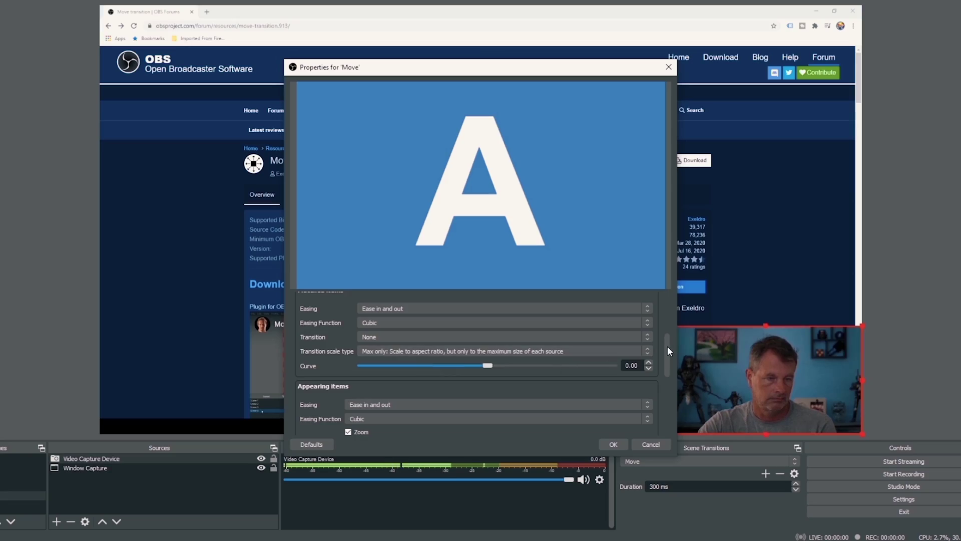
Step: Set the position of the appearing items to Center in the Move transition properties
{"action": "left_click_drag", "start_coordinate": [667, 347], "coordinate": [668, 371]}
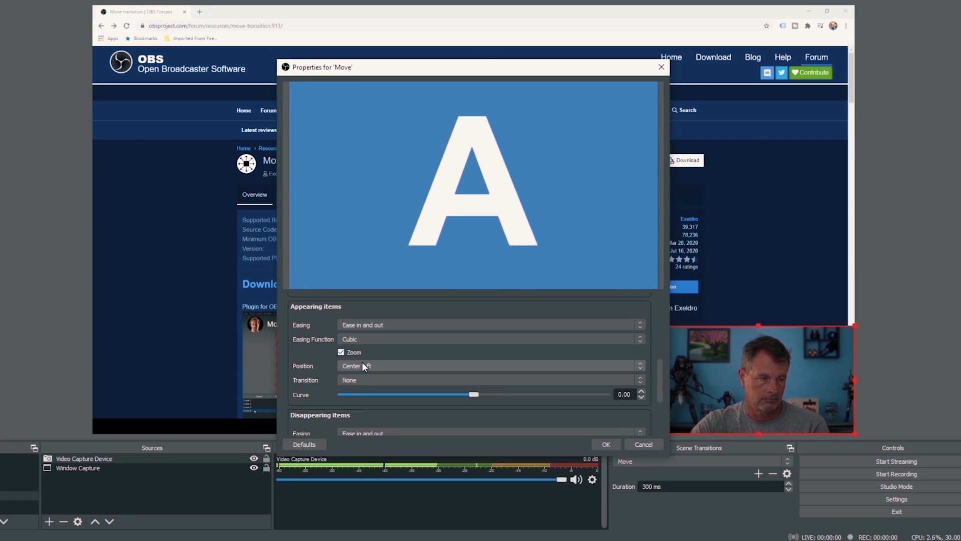
{"action": "left_click", "coordinate": [634, 365]}
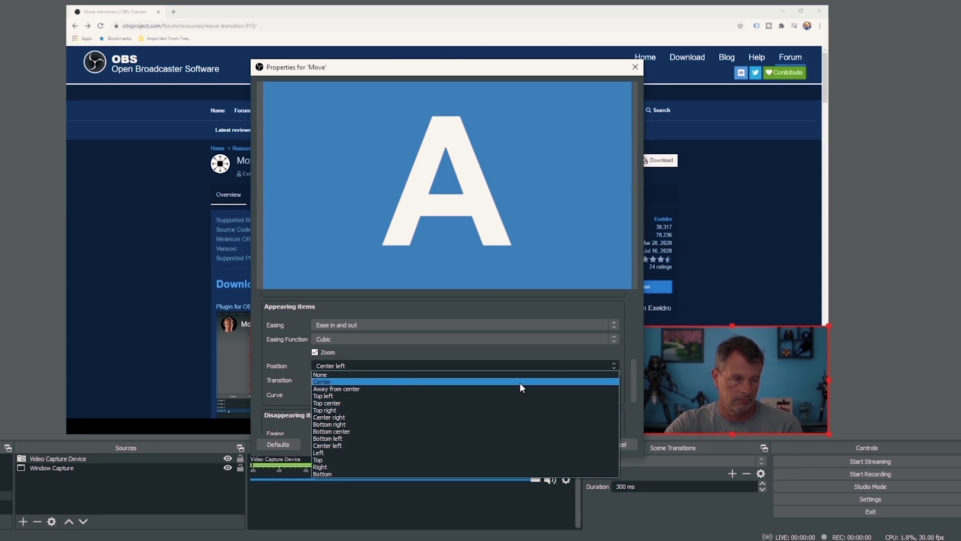
{"action": "left_click", "coordinate": [519, 382]}
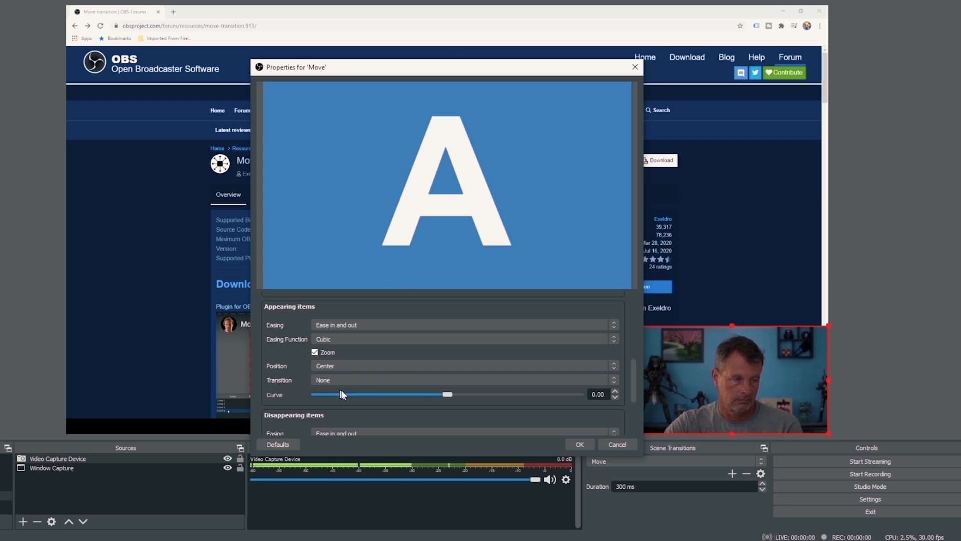
Step: Preview the Move transition from its properties and accept the settings
{"action": "left_click_drag", "start_coordinate": [632, 371], "coordinate": [633, 412]}
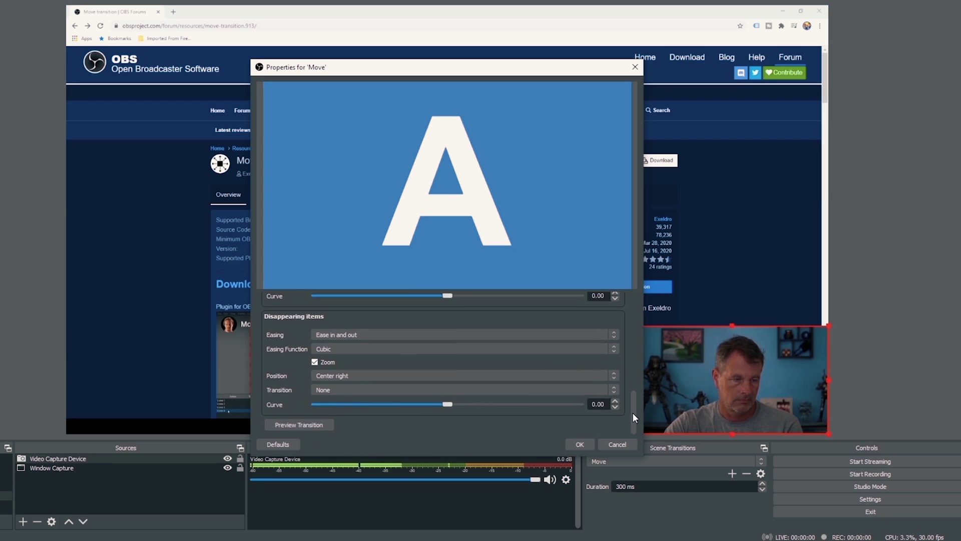
{"action": "left_click", "coordinate": [300, 423]}
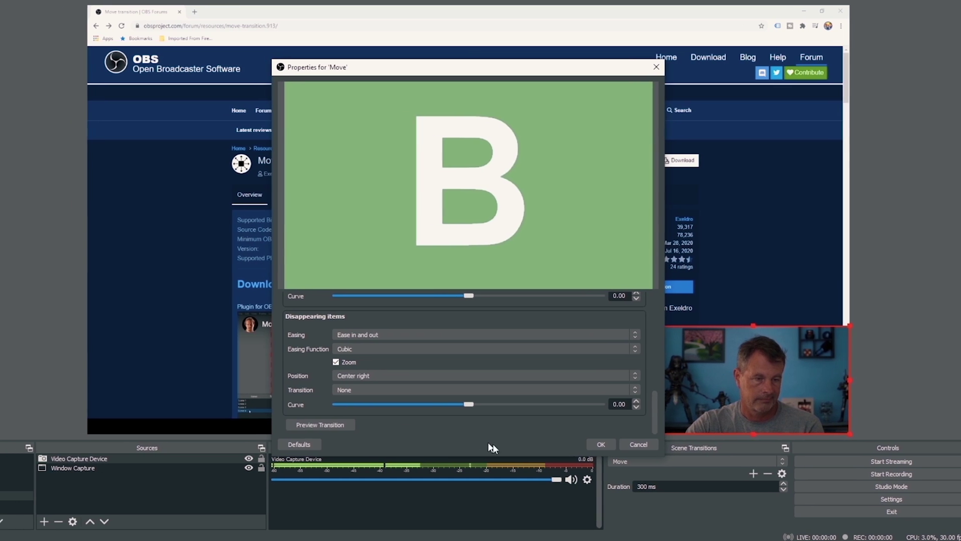
{"action": "left_click", "coordinate": [594, 444]}
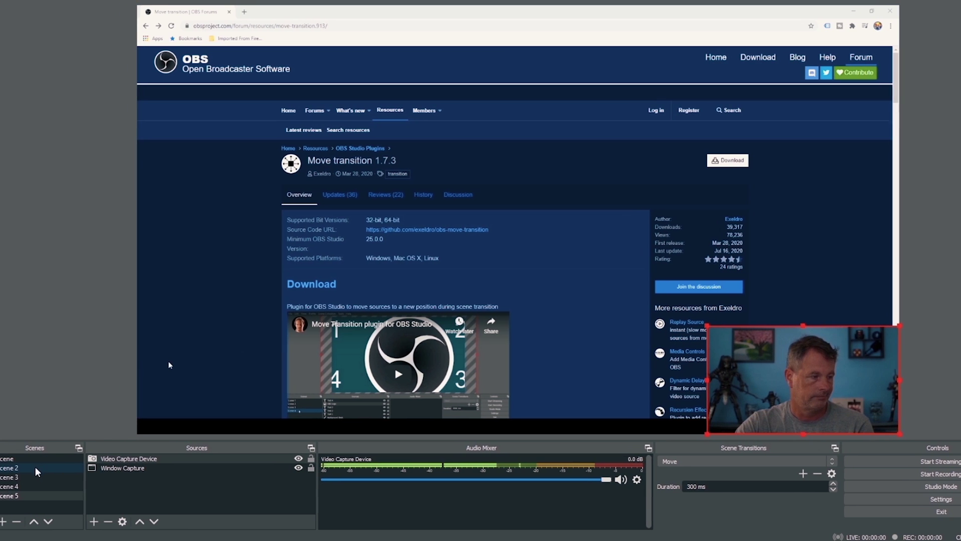
Step: Test the Move transition by switching back and forth between Scene 4 and Scene 5, finishing on Scene 5
{"action": "left_click", "coordinate": [13, 486]}
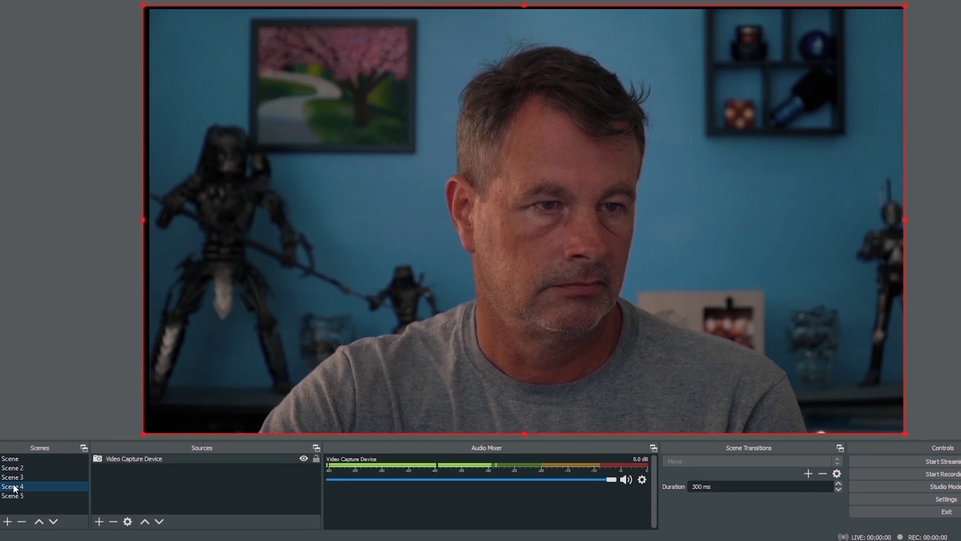
{"action": "left_click", "coordinate": [12, 496]}
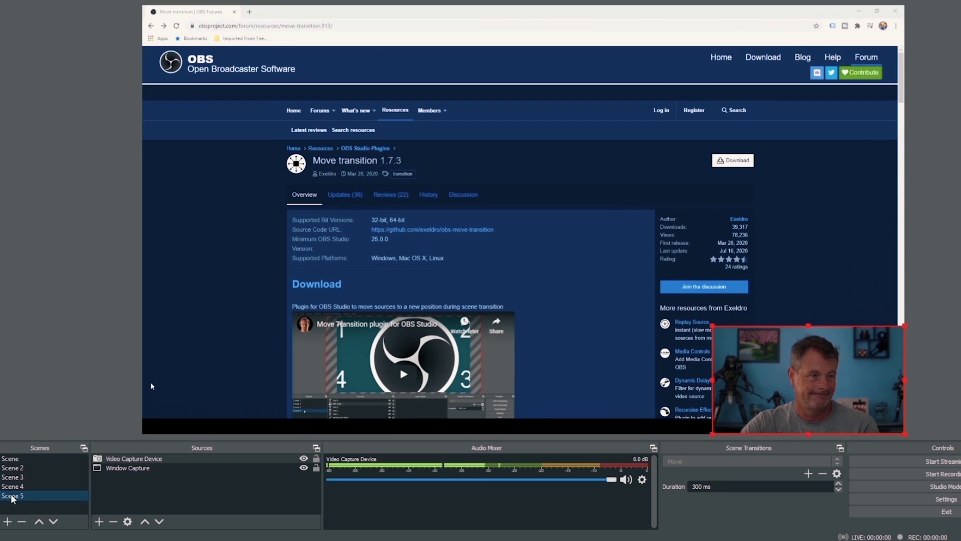
{"action": "left_click", "coordinate": [11, 488]}
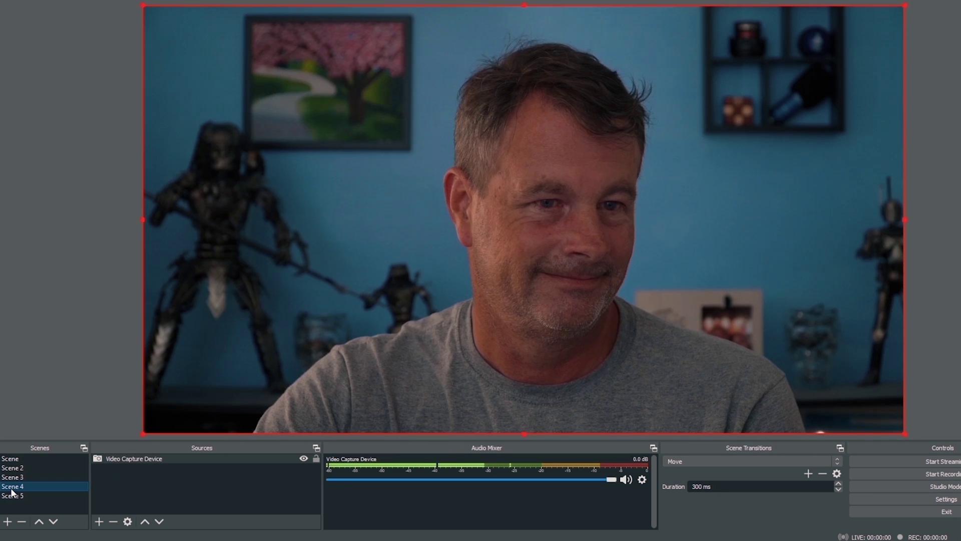
{"action": "left_click", "coordinate": [13, 496]}
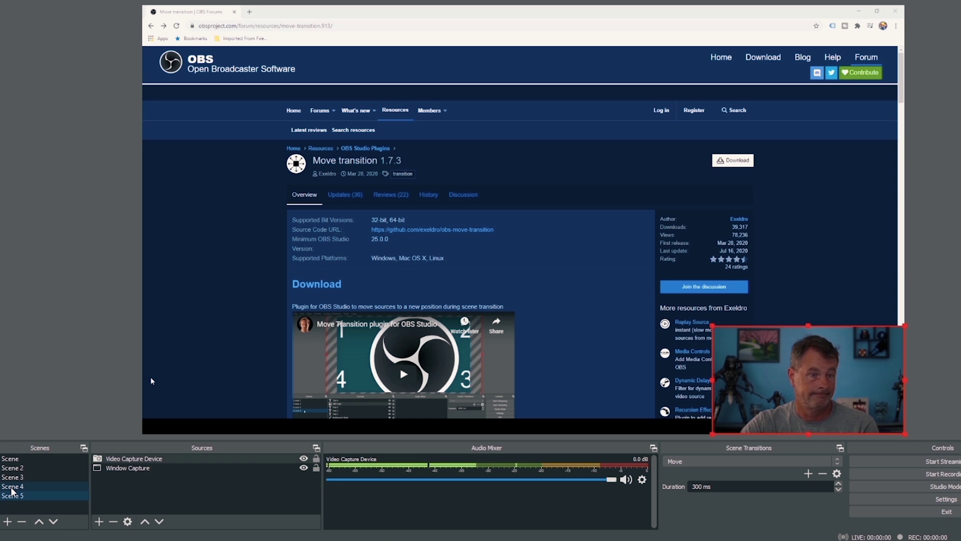
{"action": "left_click", "coordinate": [12, 487]}
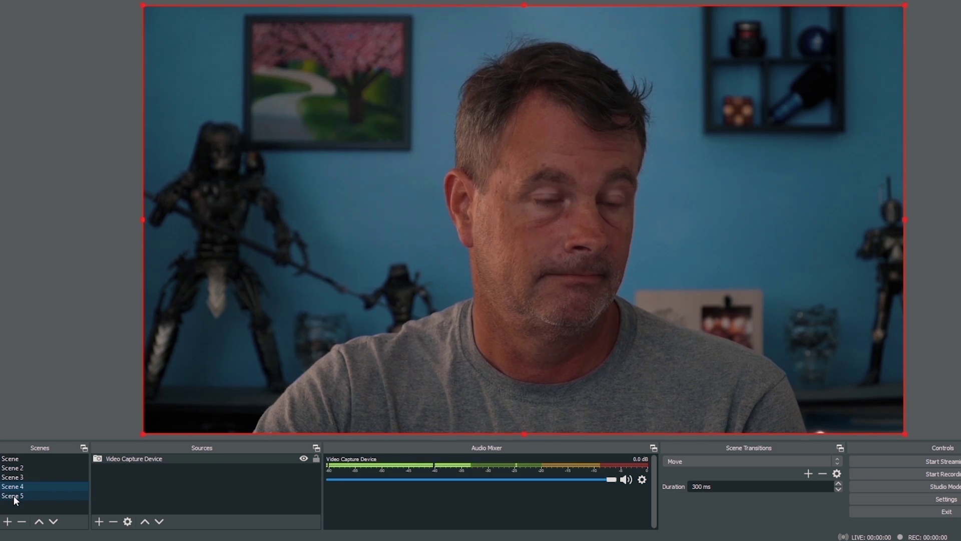
{"action": "left_click", "coordinate": [14, 497]}
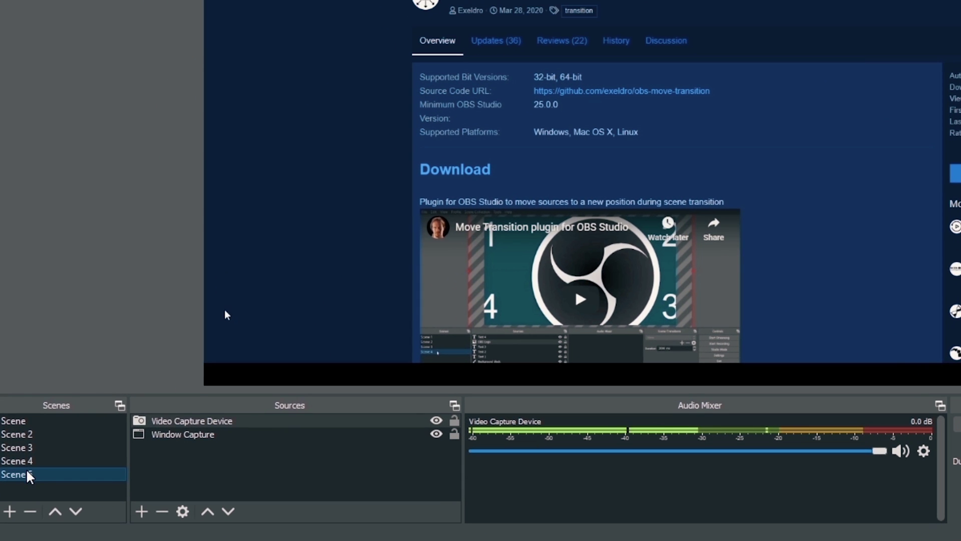
Step: Add a Move Source filter named "top right" to Scene 5
{"action": "right_click", "coordinate": [29, 496]}
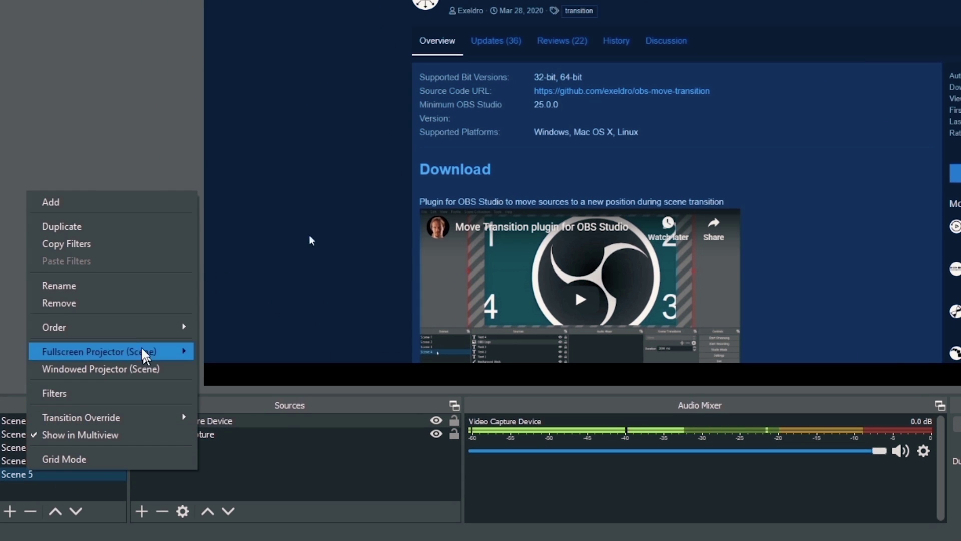
{"action": "left_click", "coordinate": [75, 394]}
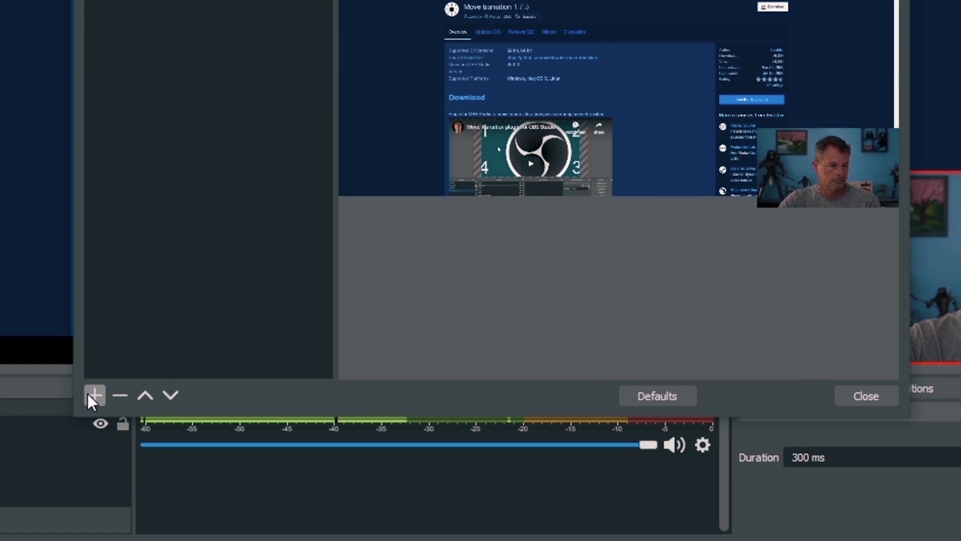
{"action": "left_click", "coordinate": [185, 439]}
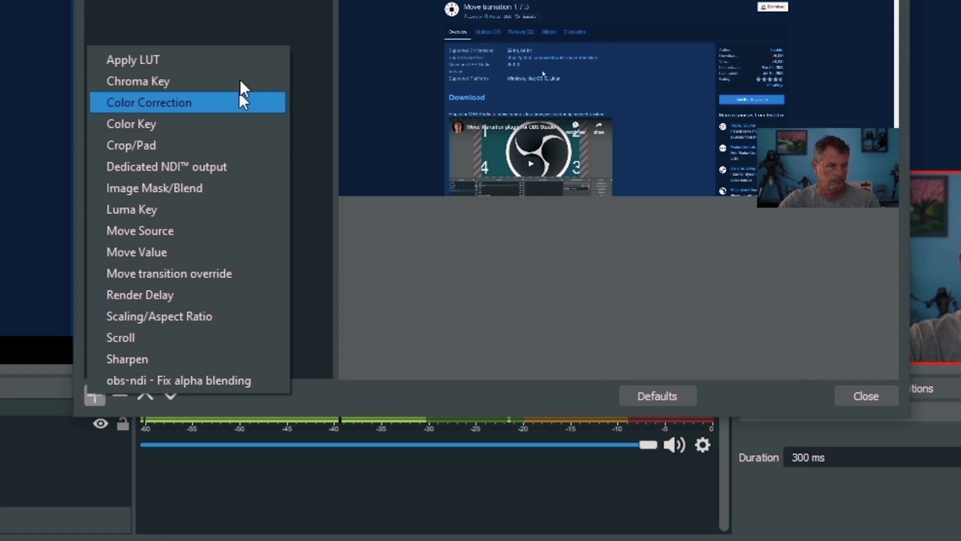
{"action": "left_click", "coordinate": [127, 231]}
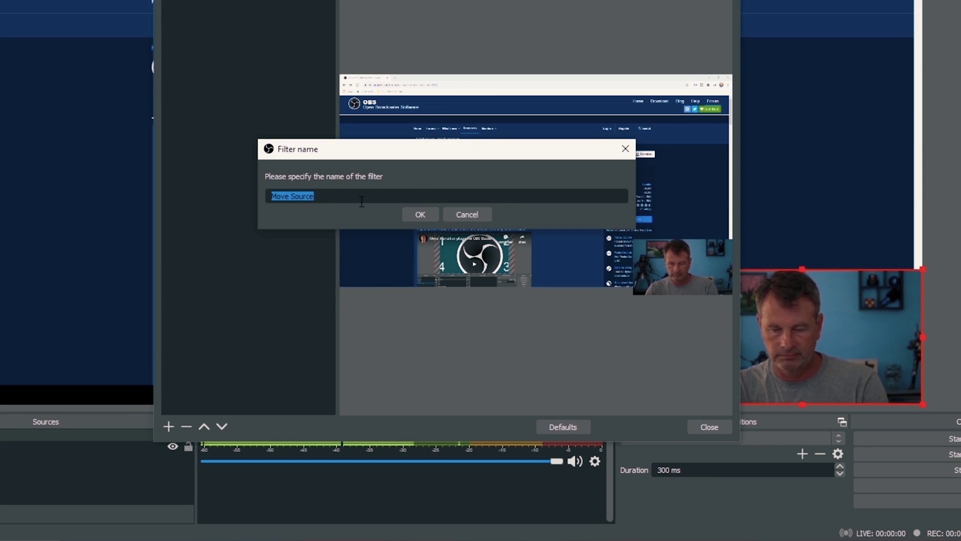
{"action": "type", "text": "top right"}
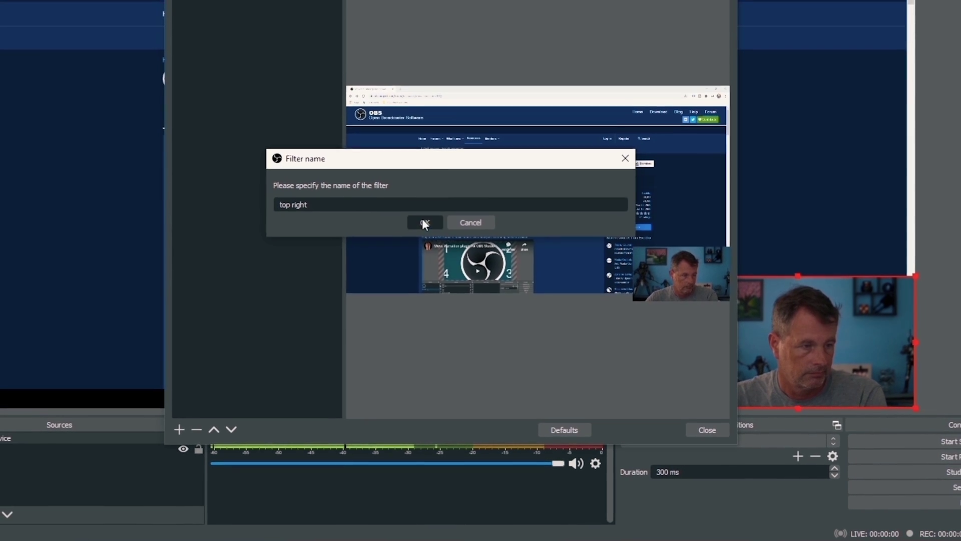
{"action": "left_click", "coordinate": [424, 222]}
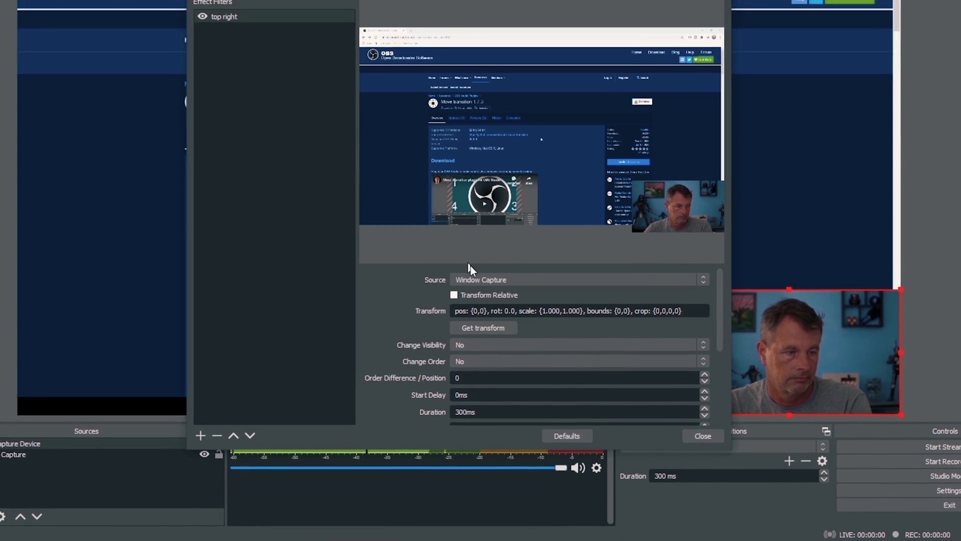
Step: Set the top right filter to use the Video Capture Device's transform, with the webcam moved to the canvas's upper-right corner
{"action": "left_click", "coordinate": [492, 279]}
{"action": "left_click", "coordinate": [502, 310]}
{"action": "left_click_drag", "start_coordinate": [792, 374], "coordinate": [791, 34]}
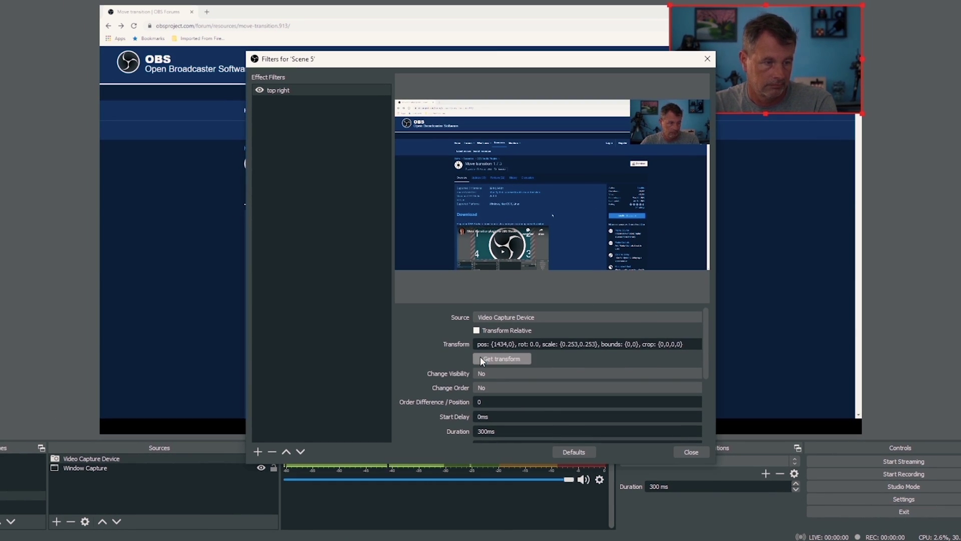
{"action": "scroll", "coordinate": [706, 357], "scroll_direction": "down", "scroll_amount": 1}
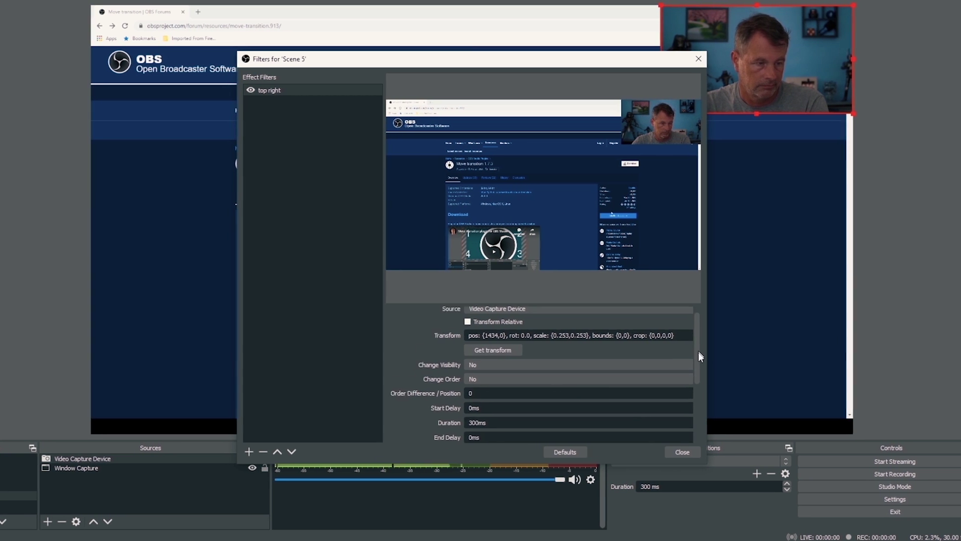
{"action": "left_click_drag", "start_coordinate": [699, 356], "coordinate": [704, 411]}
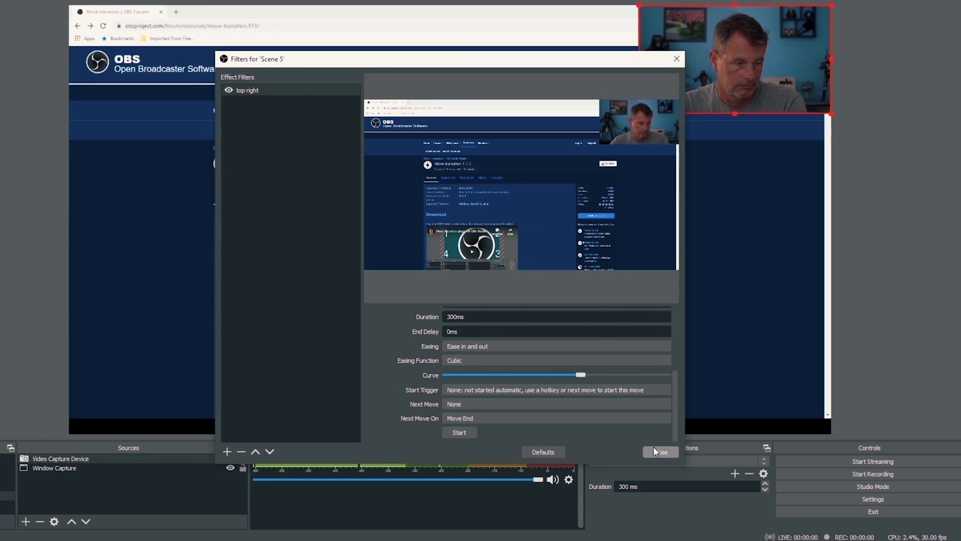
Step: Add a Move Source filter named "Top Left" for the Video Capture Device, with the webcam placed in the canvas's upper-left corner
{"action": "left_click", "coordinate": [221, 451]}
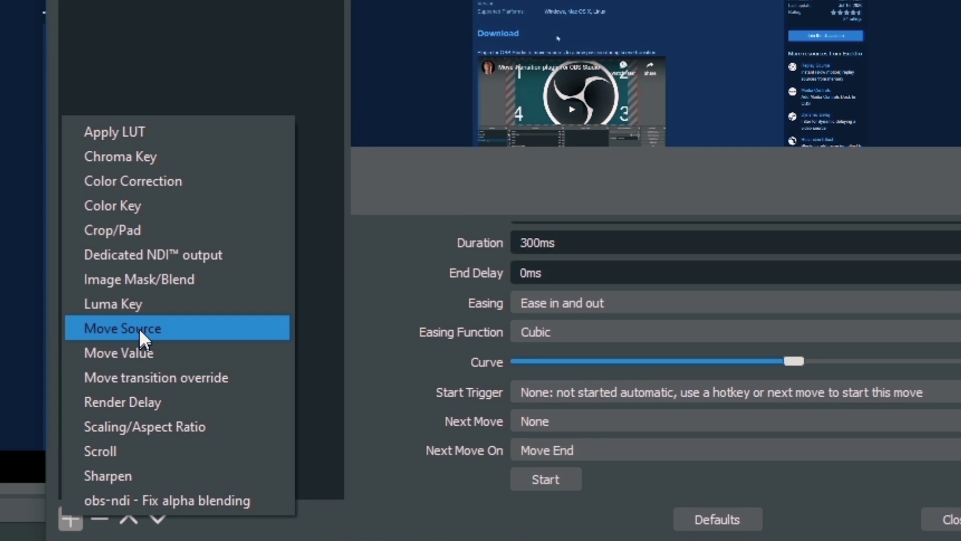
{"action": "left_click", "coordinate": [240, 359]}
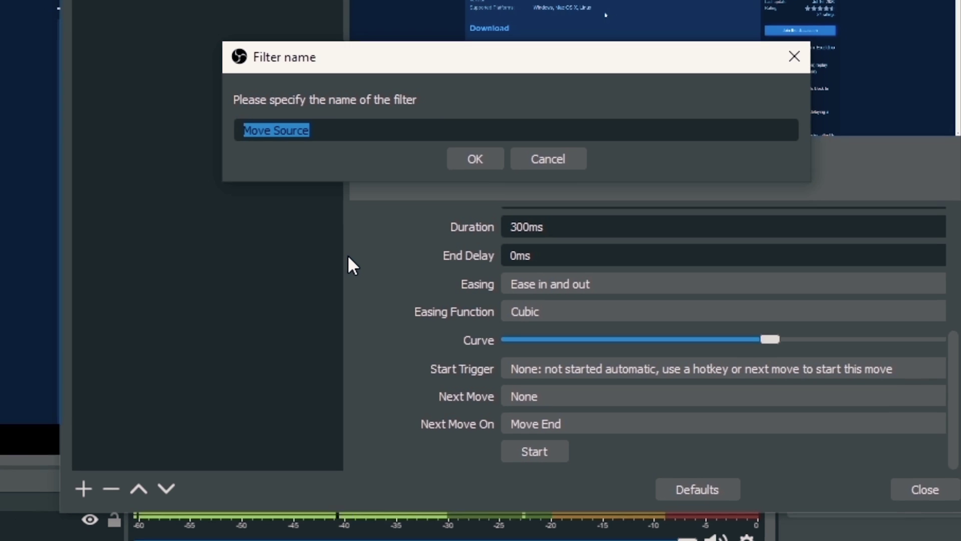
{"action": "type", "text": "Top Left"}
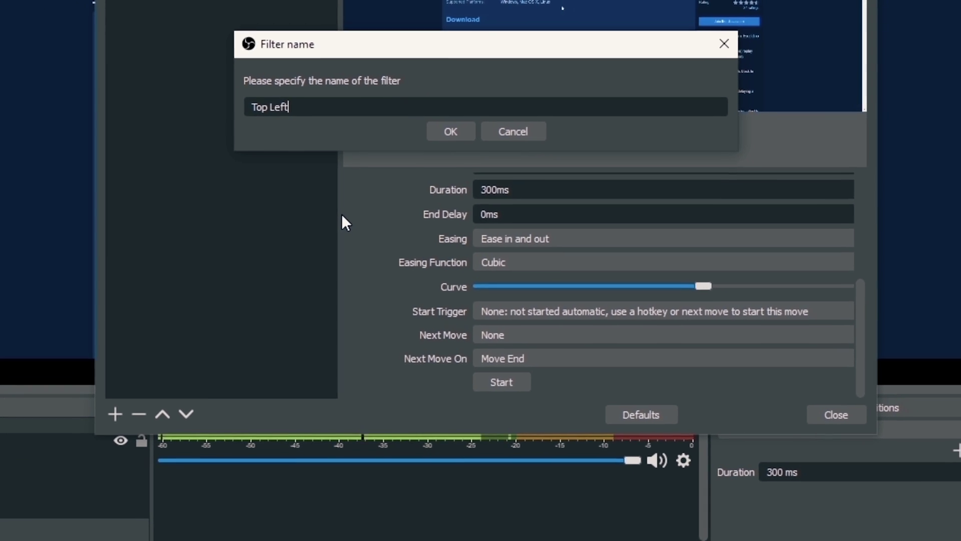
{"action": "left_click", "coordinate": [451, 131]}
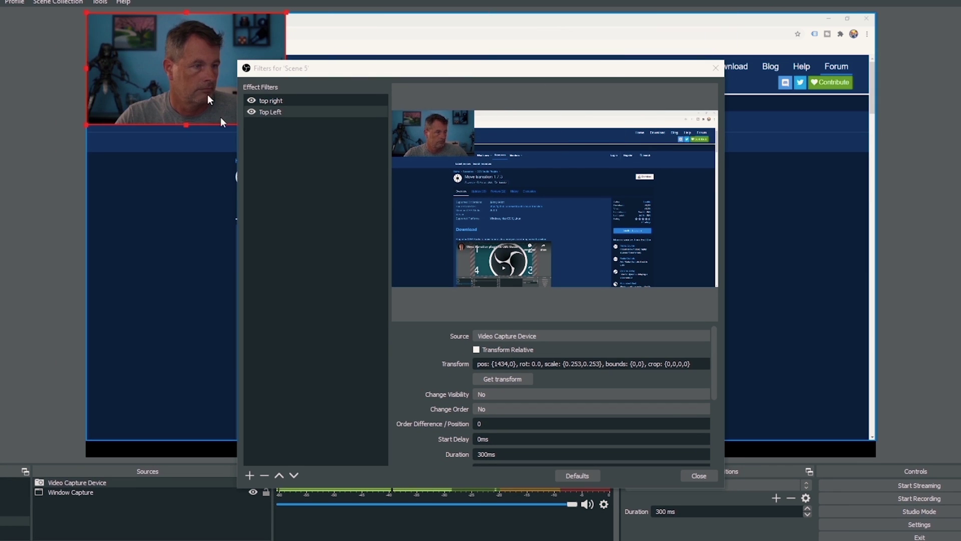
Step: Add Move Source filters named "Bottom Left" and "Bottom Right" that store the Video Capture Device's transform in those canvas corners
{"action": "left_click", "coordinate": [249, 474]}
{"action": "left_click", "coordinate": [323, 381]}
{"action": "type", "text": "Bo"}
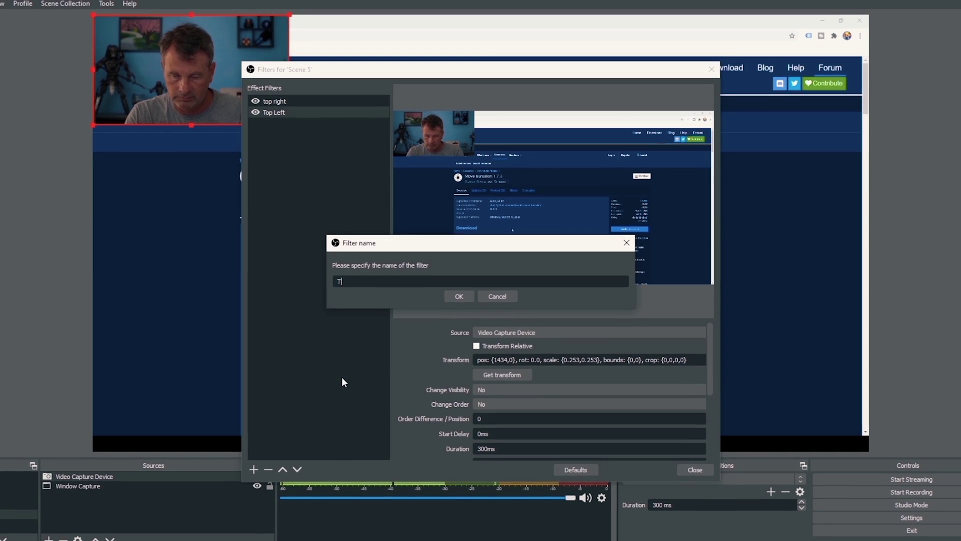
{"action": "type", "text": "ttom Left"}
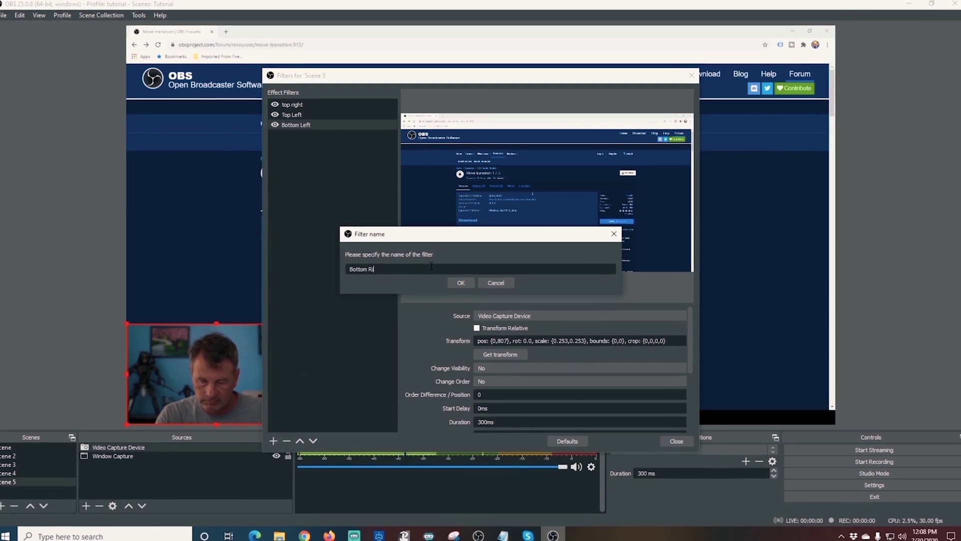
{"action": "key", "text": "Return"}
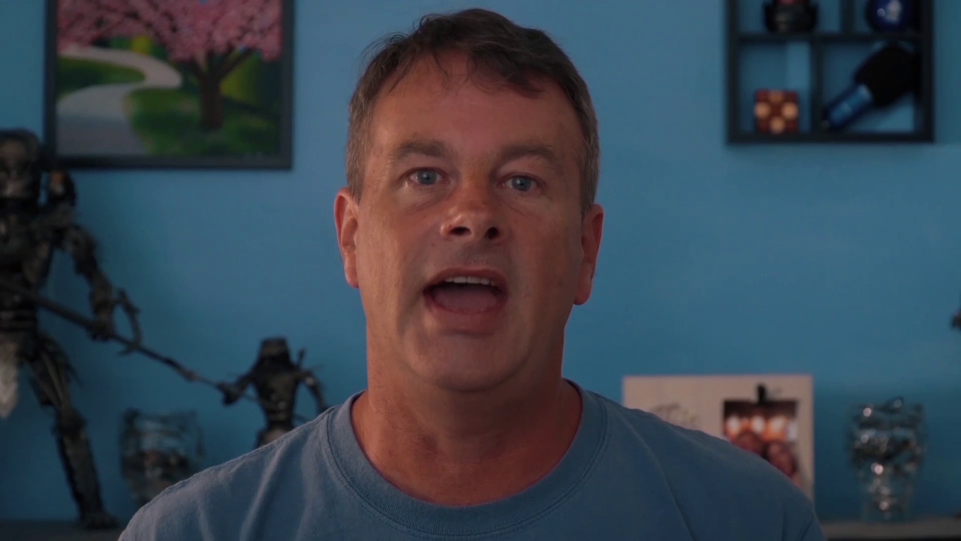
Step: Add a Move Source filter named "Center" that stores the Video Capture Device's transform, enlarged to 0.620 scale mid-canvas, and close the filters
{"action": "type", "text": "enter"}
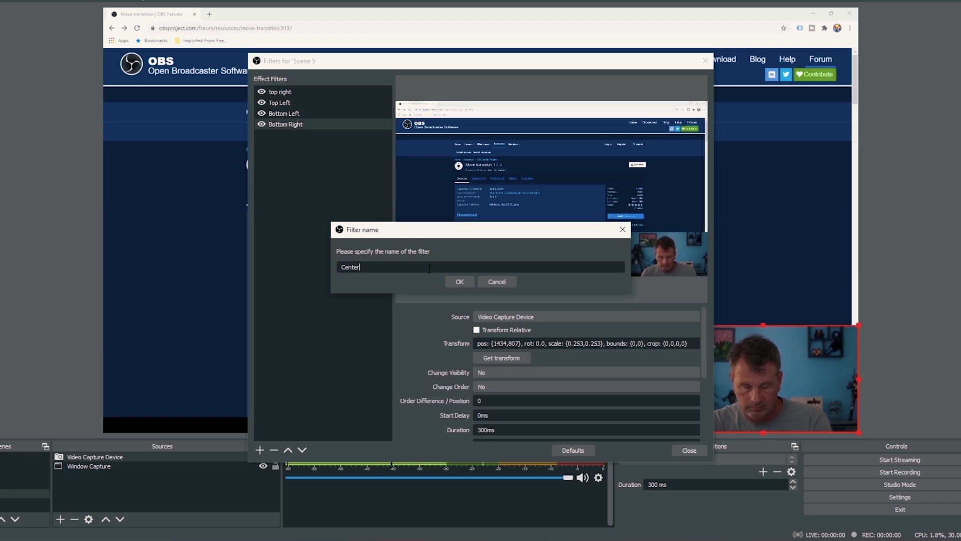
{"action": "left_click_drag", "start_coordinate": [416, 243], "coordinate": [661, 377]}
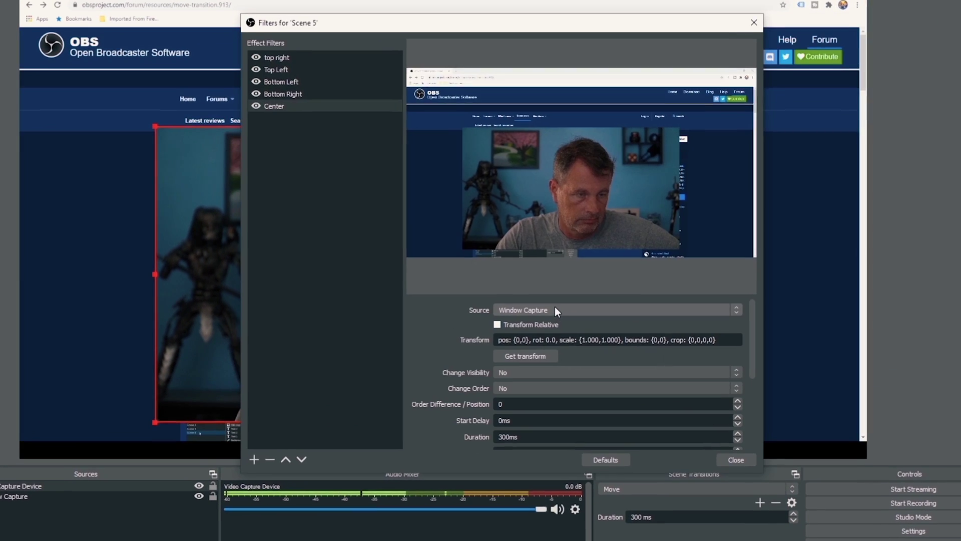
{"action": "left_click", "coordinate": [573, 303]}
{"action": "left_click", "coordinate": [530, 332]}
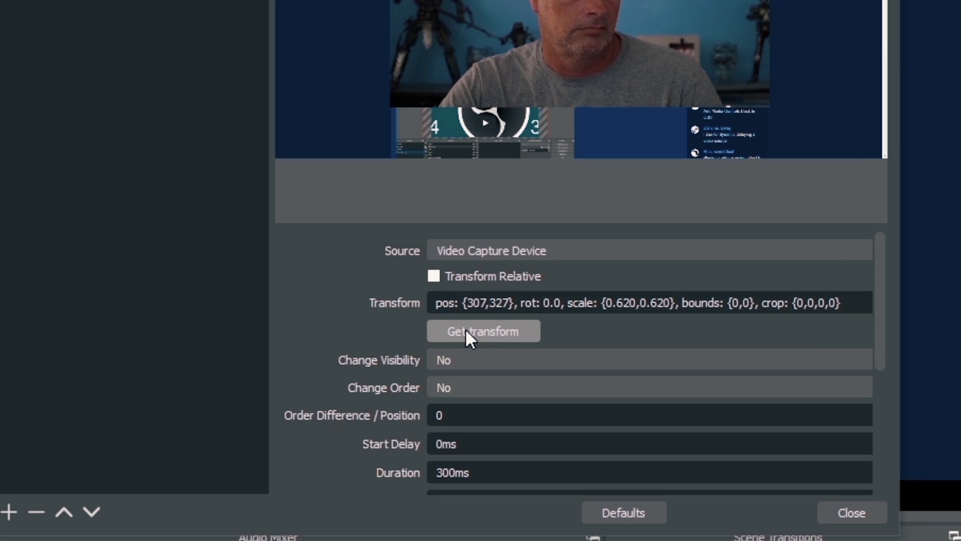
{"action": "left_click", "coordinate": [466, 330]}
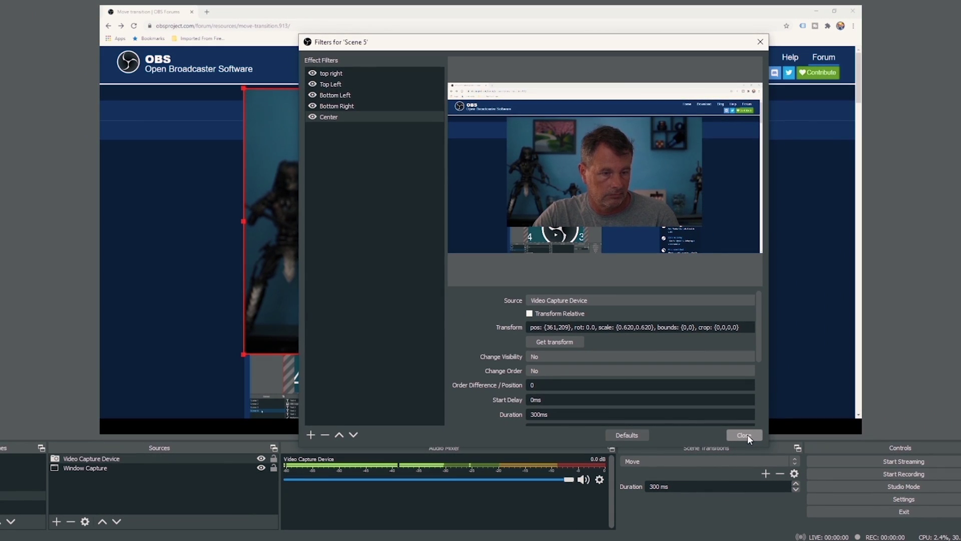
{"action": "left_click", "coordinate": [746, 435]}
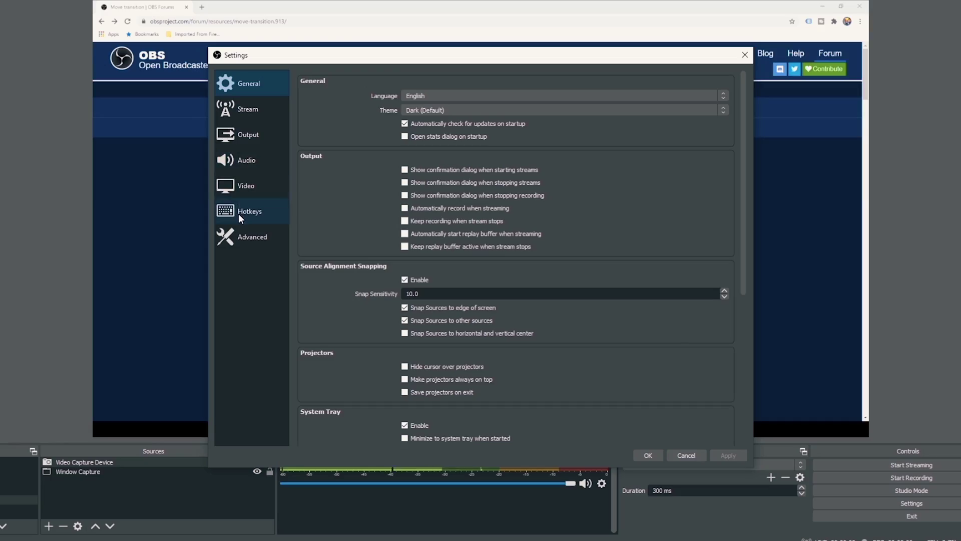
Step: Assign Scene 5 hotkeys Num 9 to top right, Num 7 to Top Left, Num 1 to Bottom Left, Num 3 to Bottom Right and Num 5 to Center
{"action": "left_click", "coordinate": [238, 213]}
{"action": "scroll", "coordinate": [693, 202], "scroll_direction": "down", "scroll_amount": 15}
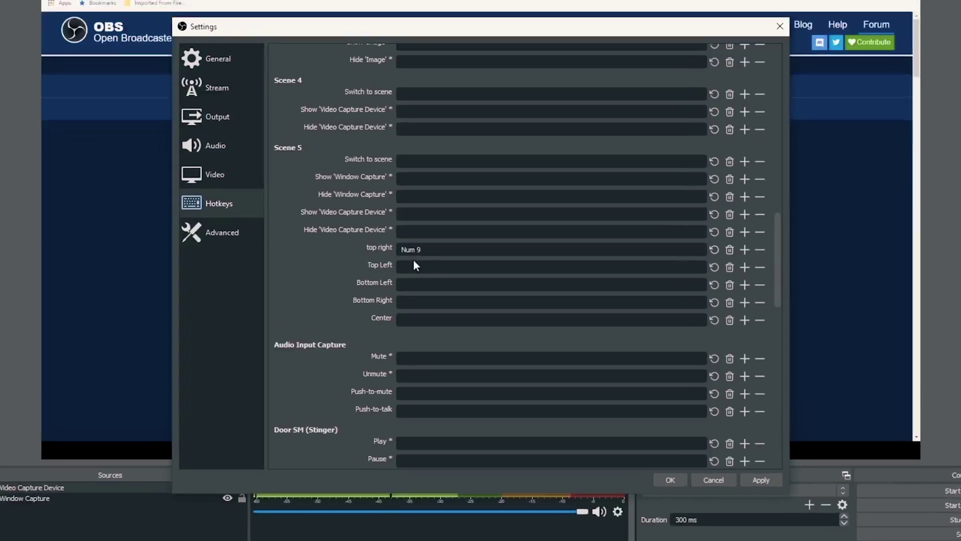
{"action": "left_click", "coordinate": [413, 265]}
{"action": "key", "text": "KP_7"}
{"action": "left_click", "coordinate": [405, 284]}
{"action": "key", "text": "KP_1"}
{"action": "left_click", "coordinate": [405, 301]}
{"action": "key", "text": "KP_3"}
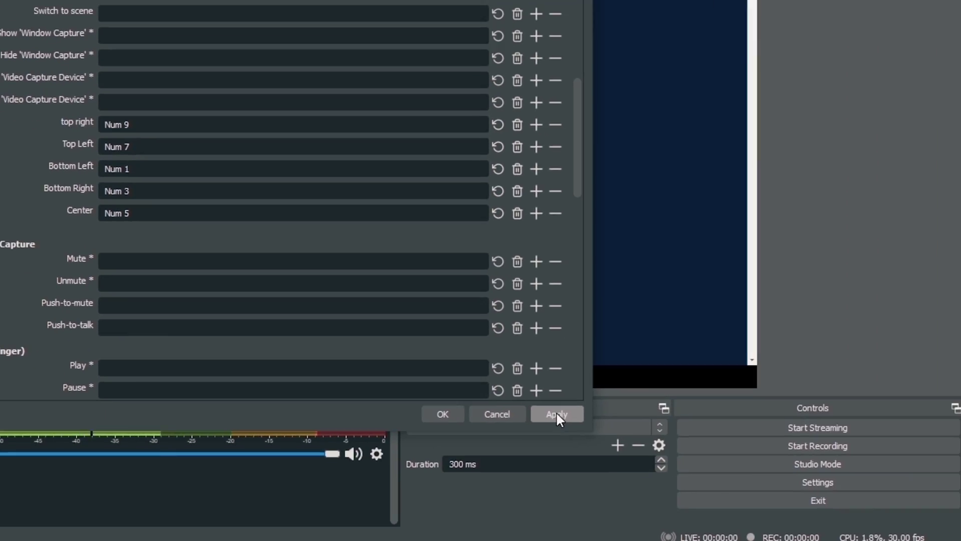
{"action": "left_click", "coordinate": [556, 414]}
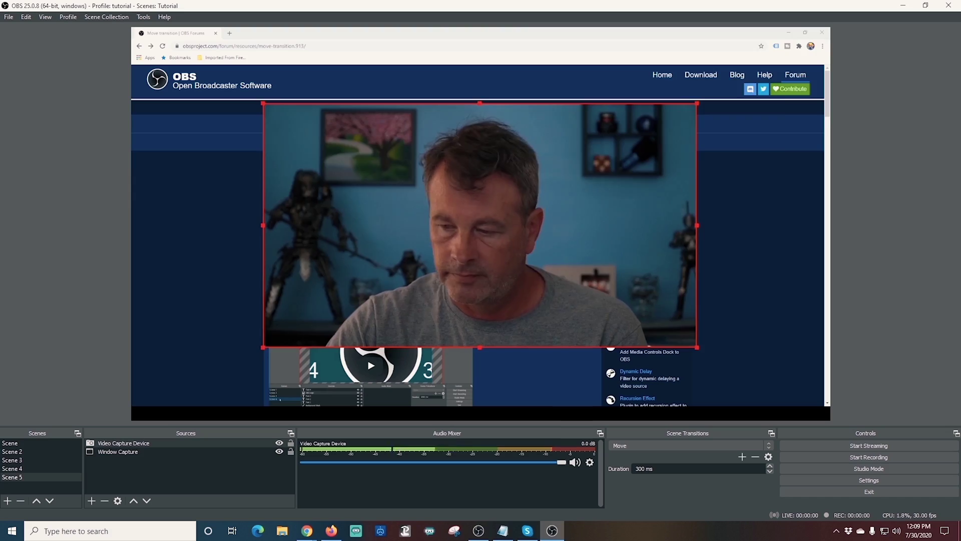
Step: Test the hotkeys by moving the webcam to the top right, top left, bottom left and bottom right corners
{"action": "key", "text": "KP_9"}
{"action": "key", "text": "KP_7"}
{"action": "key", "text": "KP_1"}
{"action": "key", "text": "KP_3"}
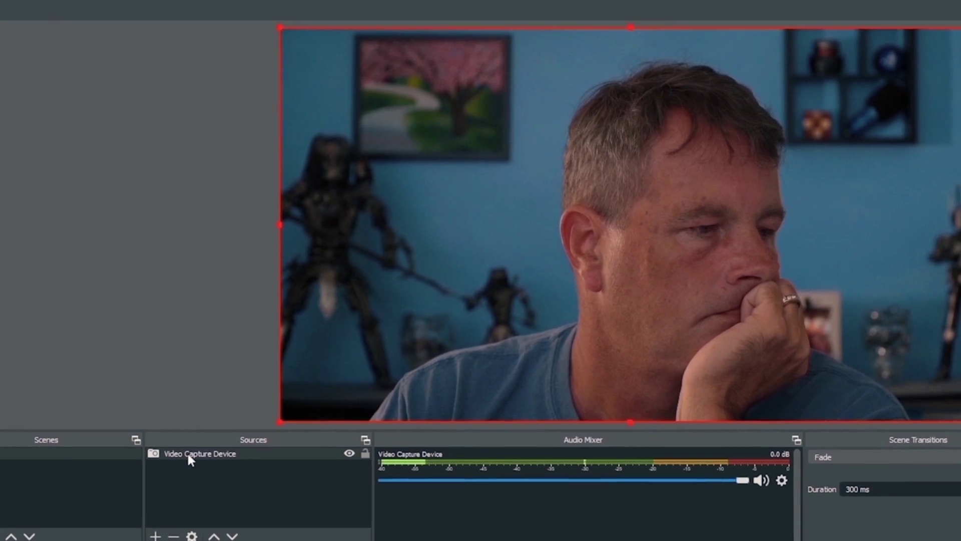
Step: Add a User-defined shader effect filter with its default name to the Video Capture Device
{"action": "right_click", "coordinate": [180, 456]}
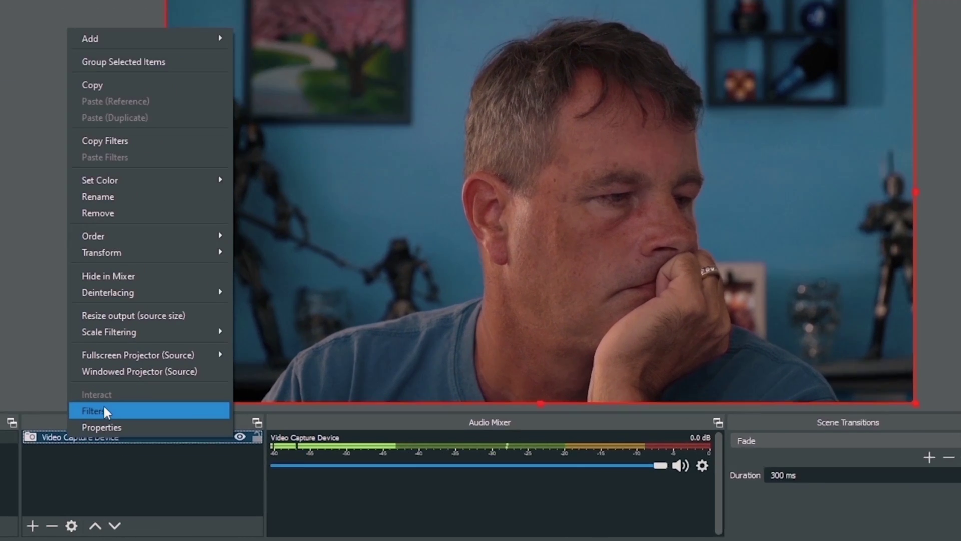
{"action": "left_click", "coordinate": [125, 433]}
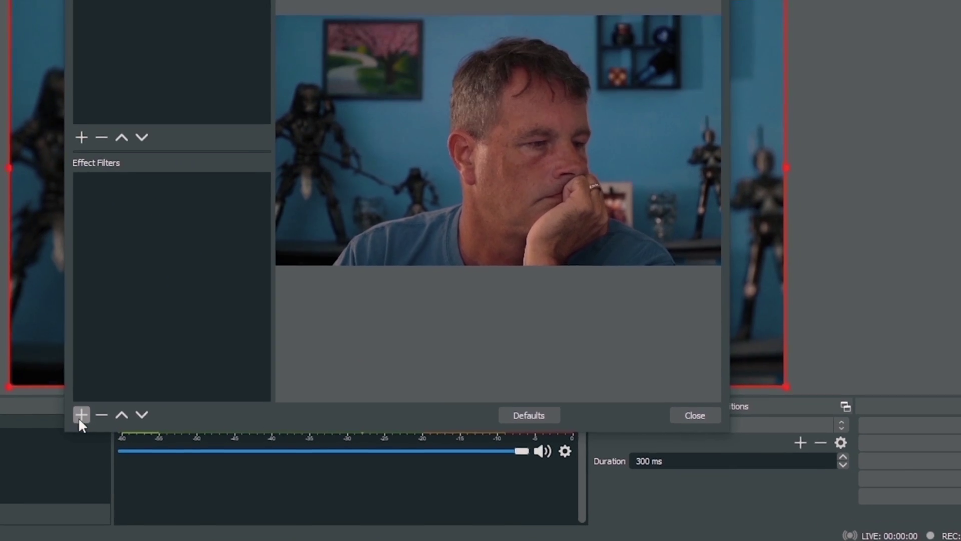
{"action": "left_click", "coordinate": [228, 478]}
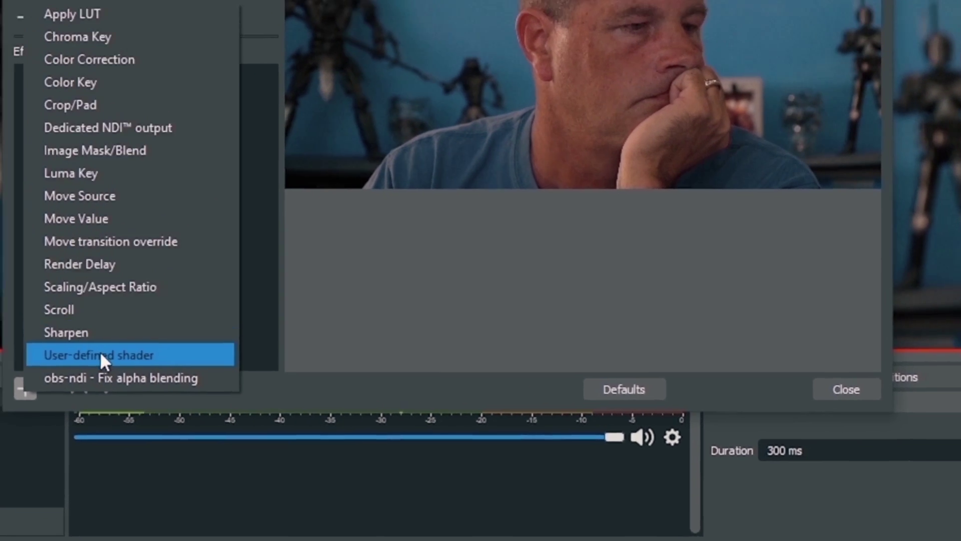
{"action": "left_click", "coordinate": [113, 369]}
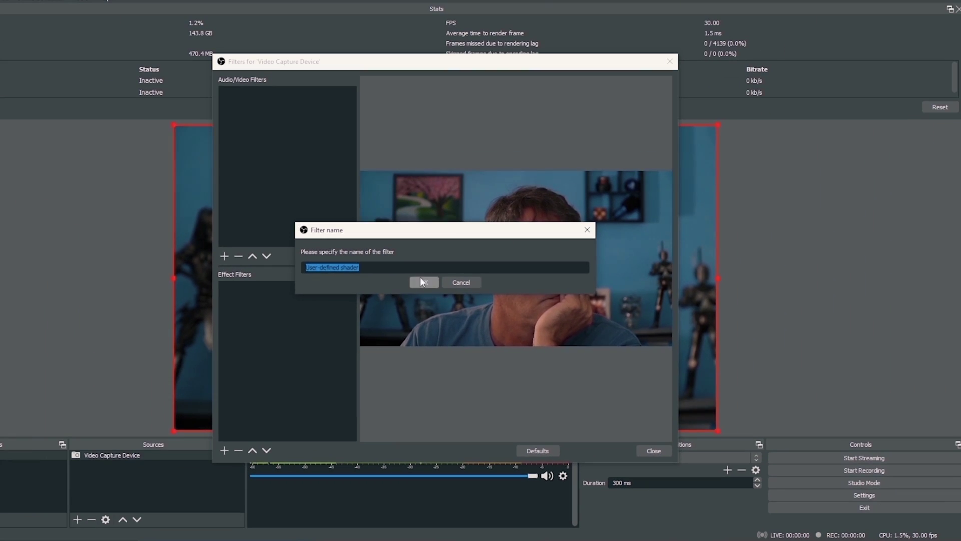
{"action": "left_click", "coordinate": [417, 197]}
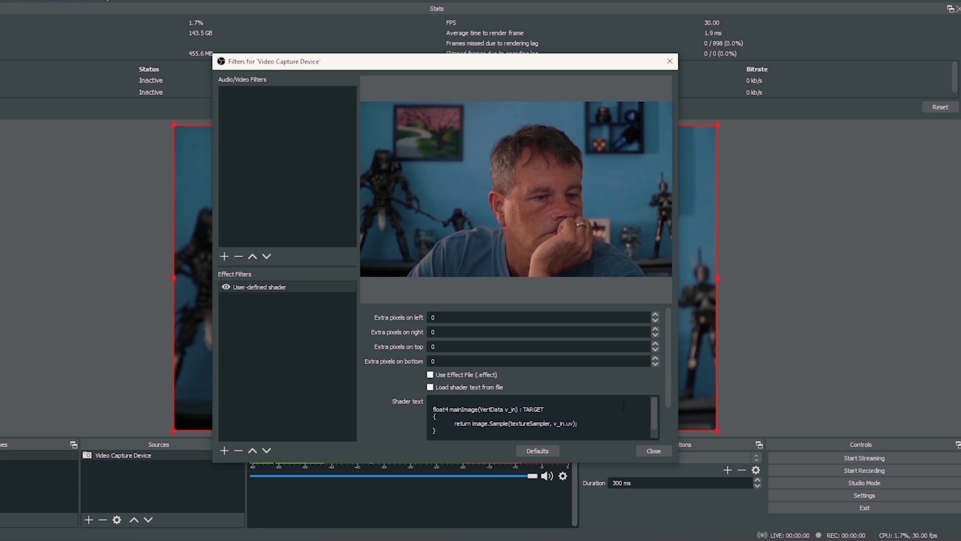
Step: Load glass.shader from the obs-shaderfilter examples folder into the shader filter, with slider inputs and shader time enabled
{"action": "left_click", "coordinate": [430, 374]}
{"action": "left_click", "coordinate": [449, 386]}
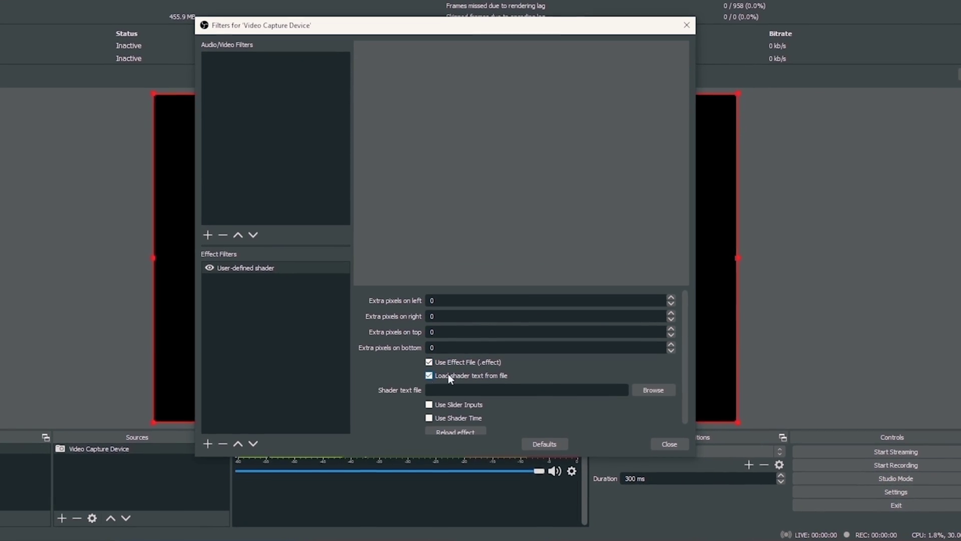
{"action": "scroll", "coordinate": [689, 349], "scroll_direction": "down", "scroll_amount": 1}
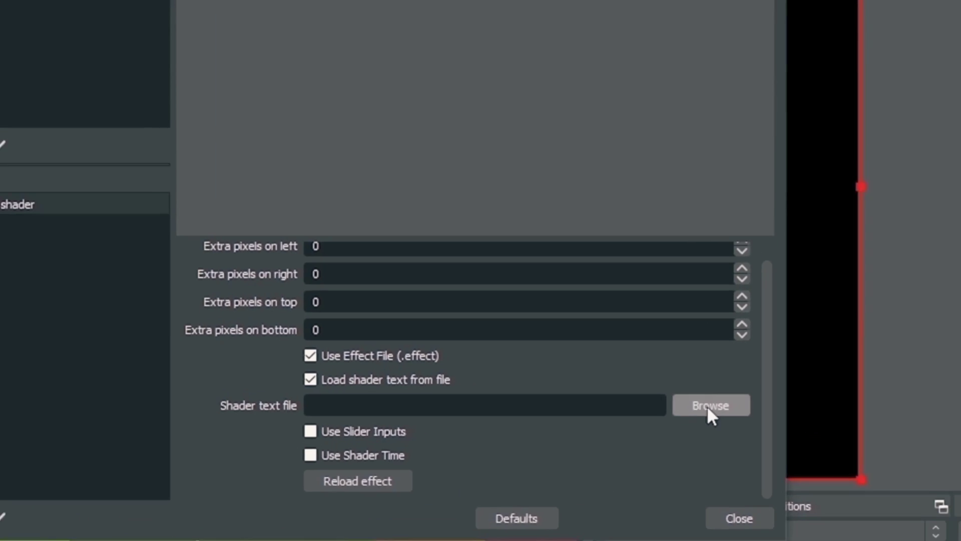
{"action": "left_click", "coordinate": [663, 373]}
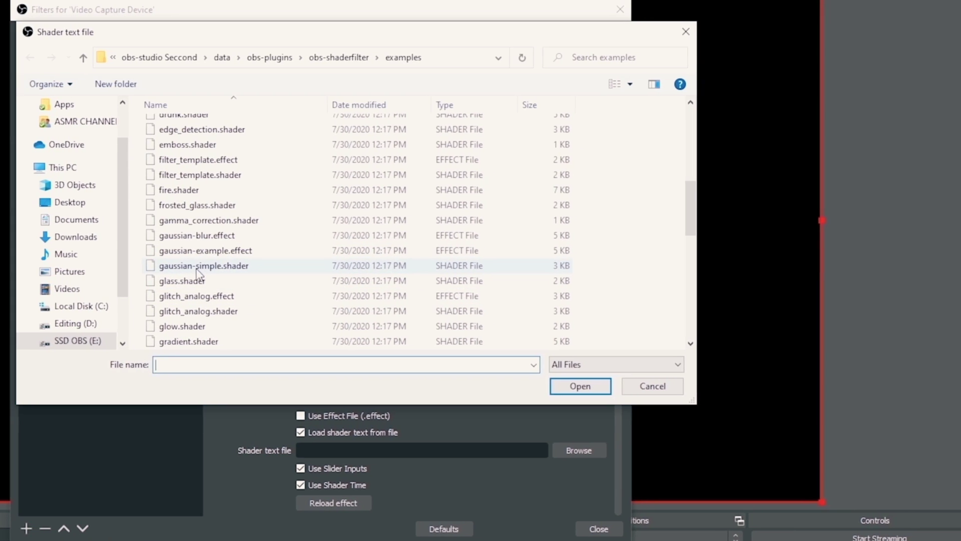
{"action": "left_click", "coordinate": [206, 267]}
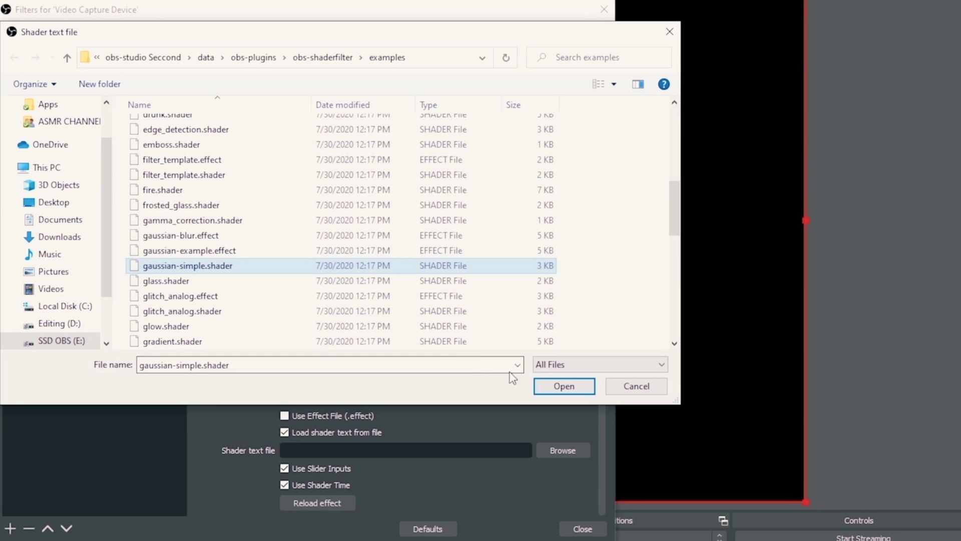
{"action": "left_click", "coordinate": [154, 282]}
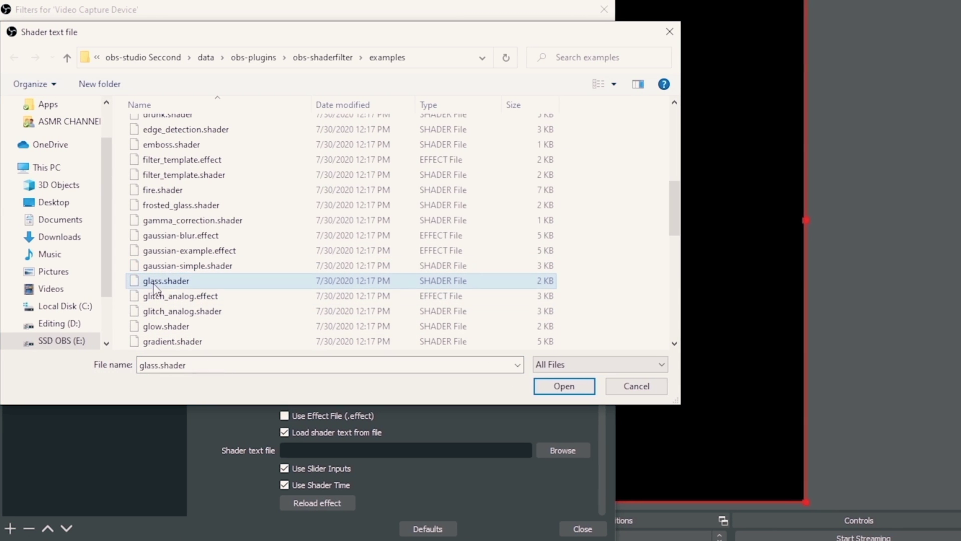
{"action": "left_click", "coordinate": [572, 386]}
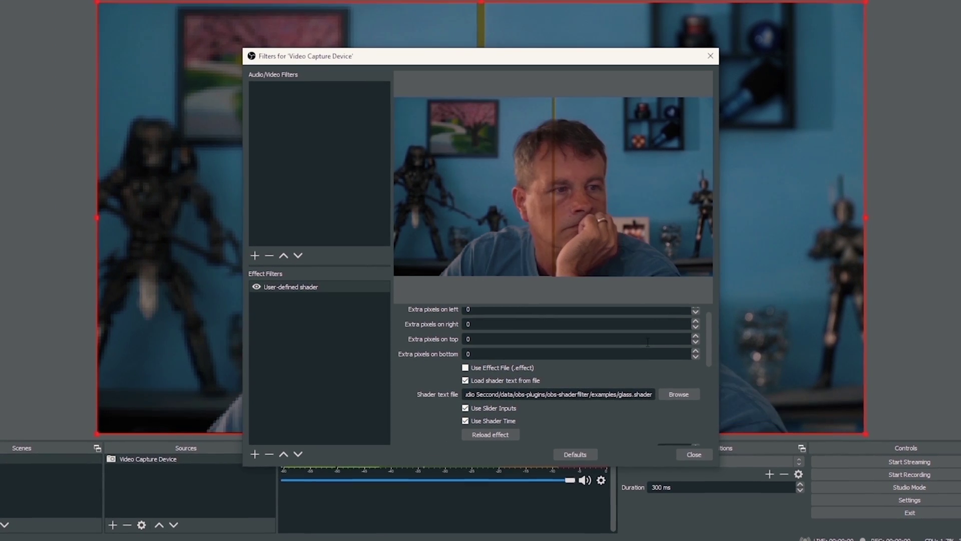
Step: Raise the glass shader's Alpha Percent to 390.24 and adjust its Offset Amount
{"action": "left_click_drag", "start_coordinate": [713, 352], "coordinate": [718, 391]}
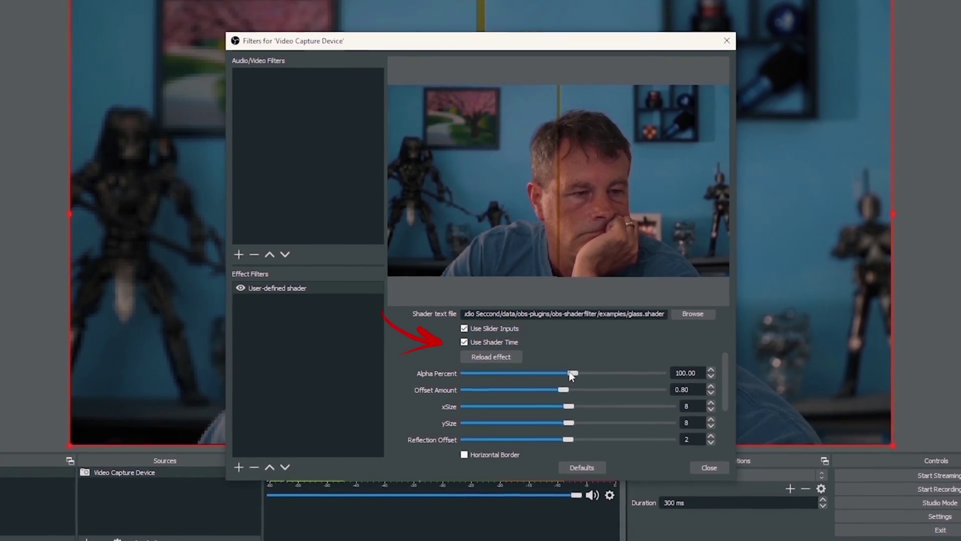
{"action": "left_click_drag", "start_coordinate": [572, 376], "coordinate": [602, 380]}
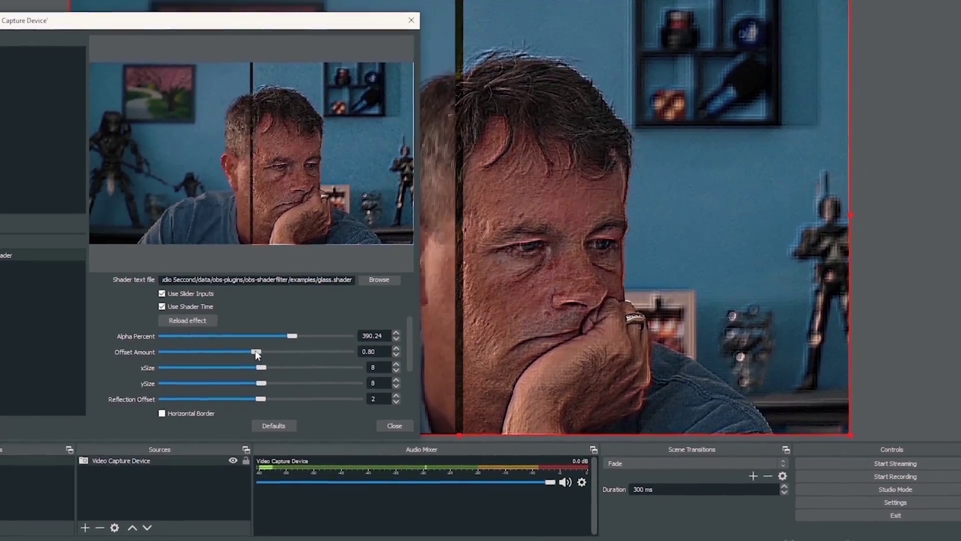
{"action": "left_click_drag", "start_coordinate": [256, 354], "coordinate": [260, 357]}
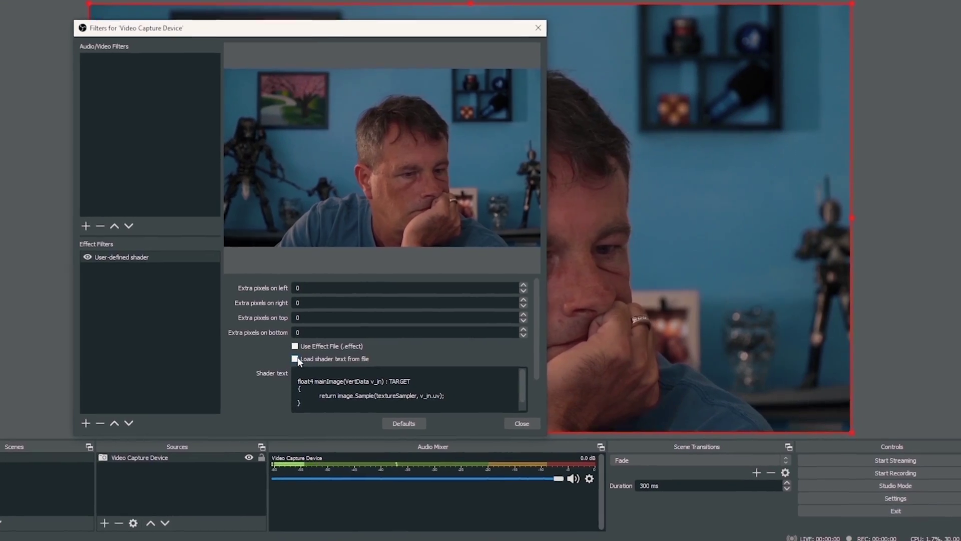
Step: Load fire.shader from file into the user-defined shader filter and enable slider inputs and shader time
{"action": "left_click", "coordinate": [294, 358]}
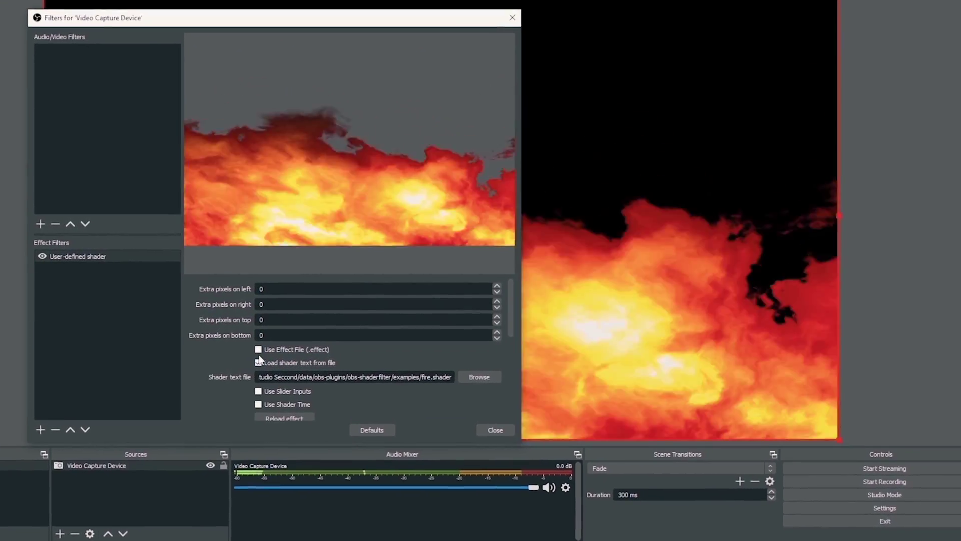
{"action": "mouse_move", "coordinate": [291, 21]}
{"action": "left_mouse_down"}
{"action": "mouse_move", "coordinate": [310, 59]}
{"action": "mouse_move", "coordinate": [278, 15]}
{"action": "left_mouse_up"}
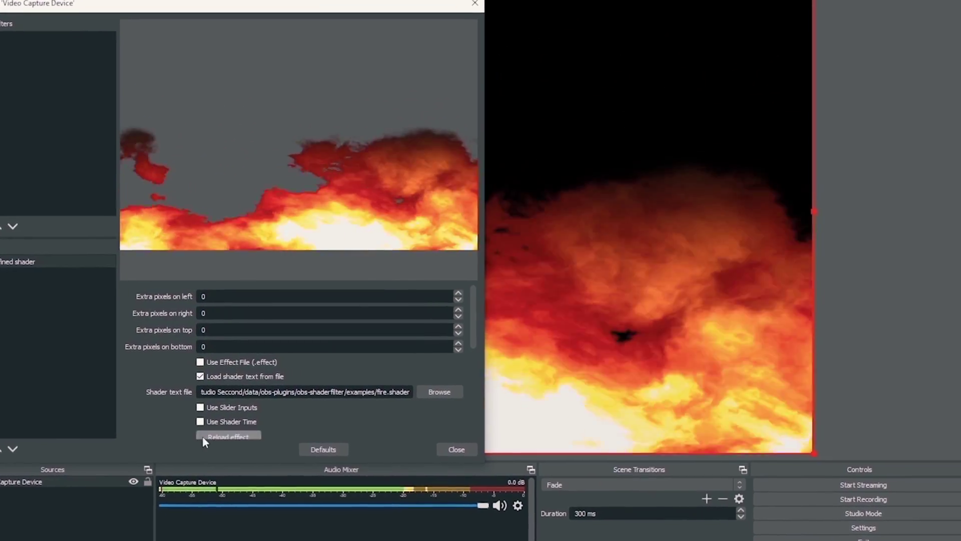
{"action": "left_click", "coordinate": [200, 407]}
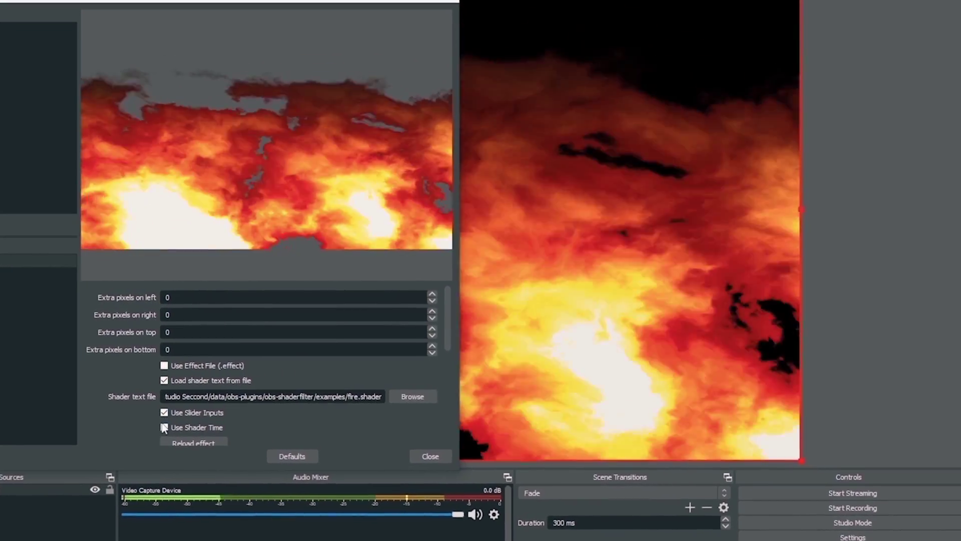
{"action": "scroll", "coordinate": [257, 385], "scroll_direction": "down", "scroll_amount": 3}
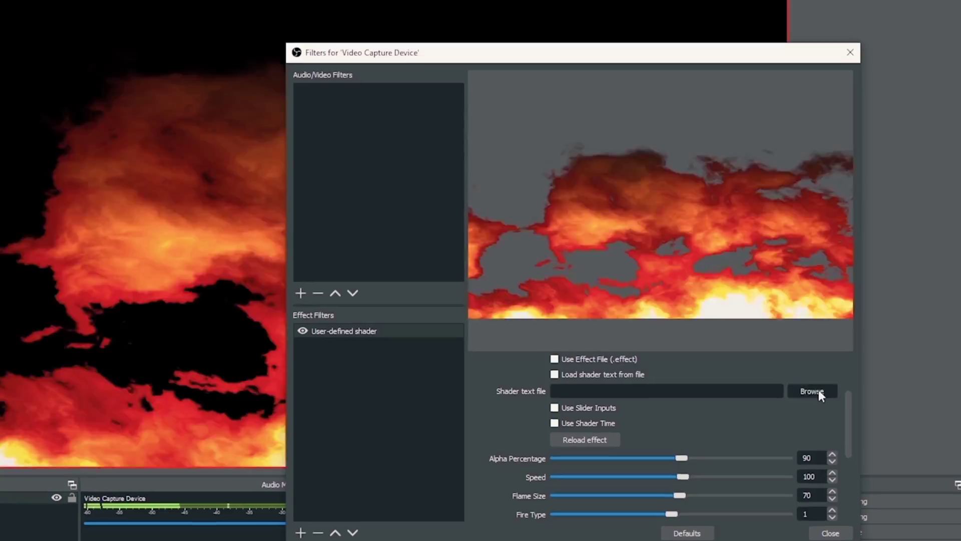
Step: Load glitch_analog.shader into the shader filter with slider inputs and shader time, and increase its scan line jitter displacement
{"action": "left_click", "coordinate": [811, 391]}
{"action": "left_click", "coordinate": [504, 290]}
{"action": "left_click", "coordinate": [805, 401]}
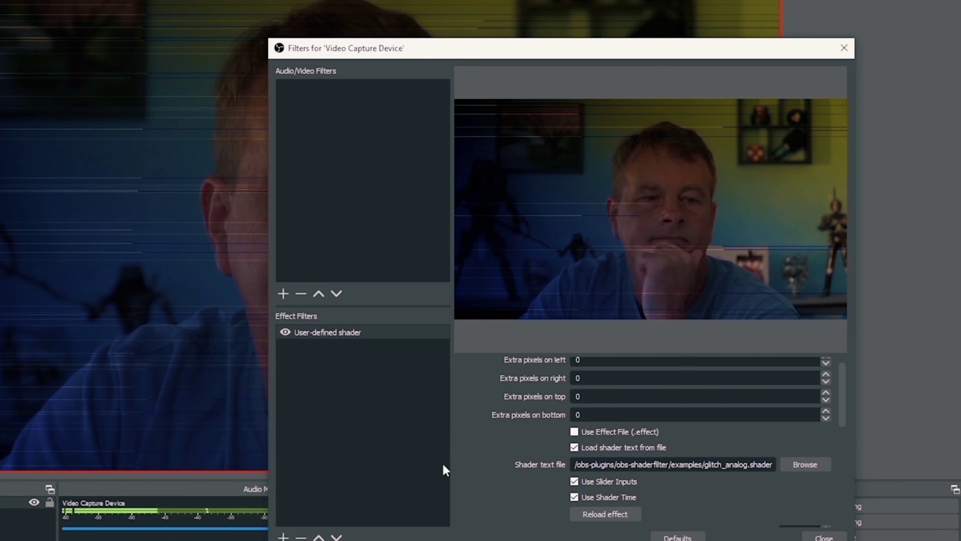
{"action": "scroll", "coordinate": [473, 449], "scroll_direction": "down", "scroll_amount": 5}
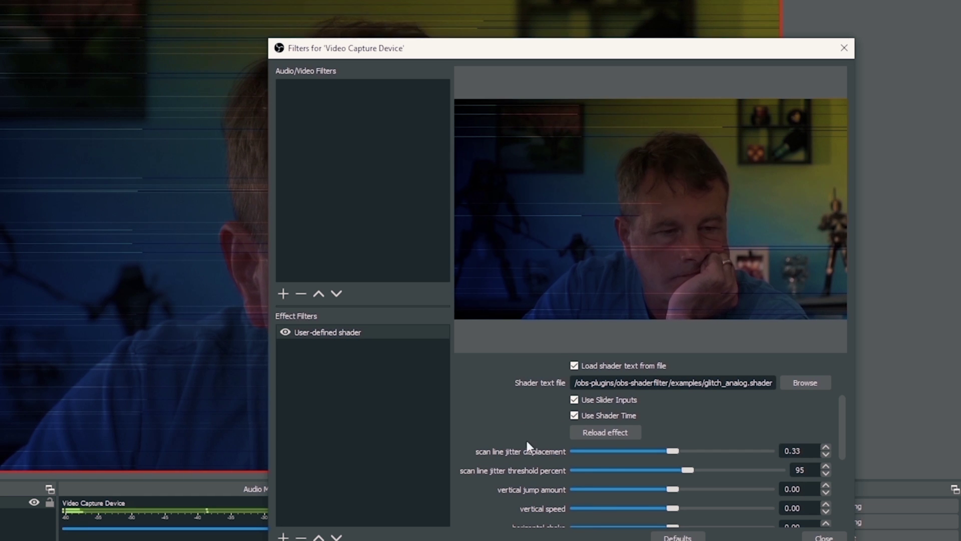
{"action": "left_click_drag", "start_coordinate": [671, 451], "coordinate": [720, 456]}
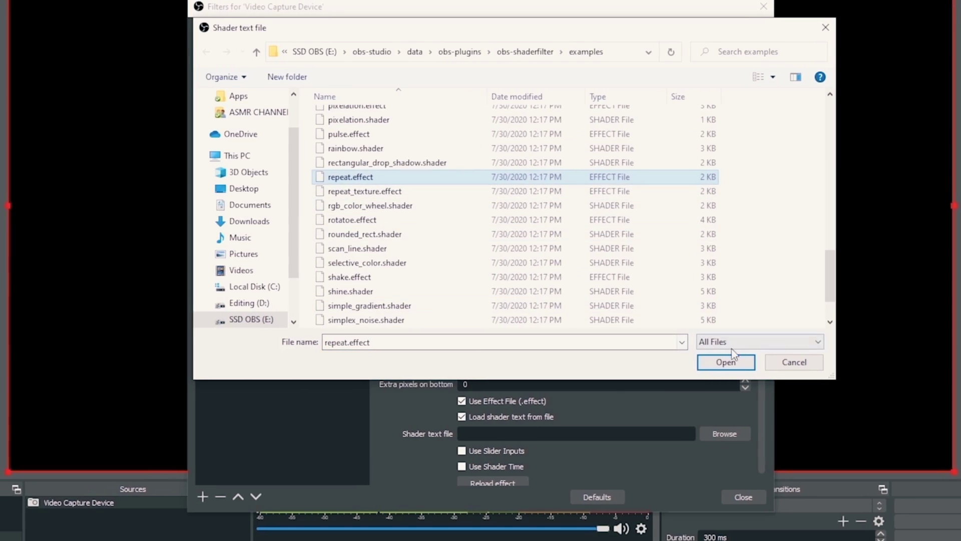
Step: Load repeat.effect as the shader filter's effect file and enable slider inputs and shader time
{"action": "left_click", "coordinate": [726, 360]}
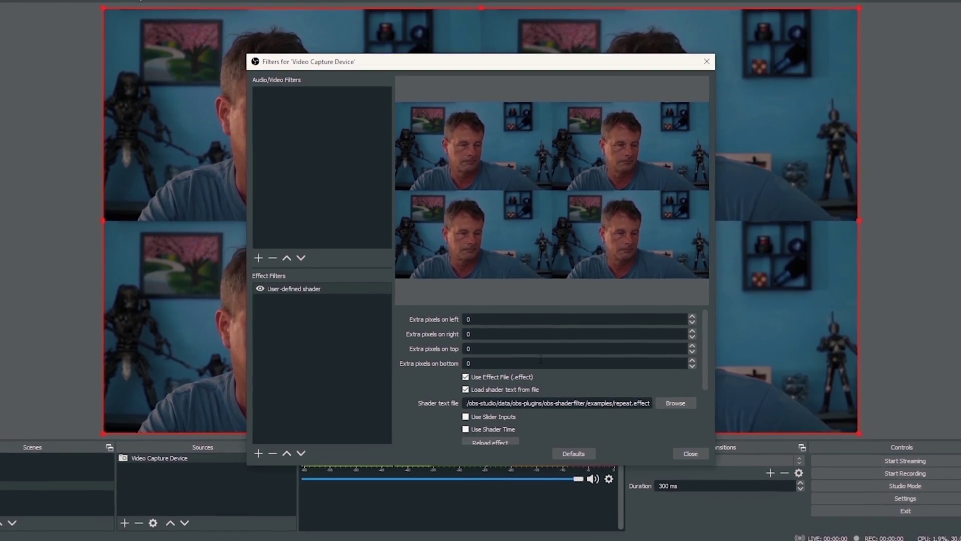
{"action": "left_click", "coordinate": [476, 423]}
{"action": "left_click", "coordinate": [473, 436]}
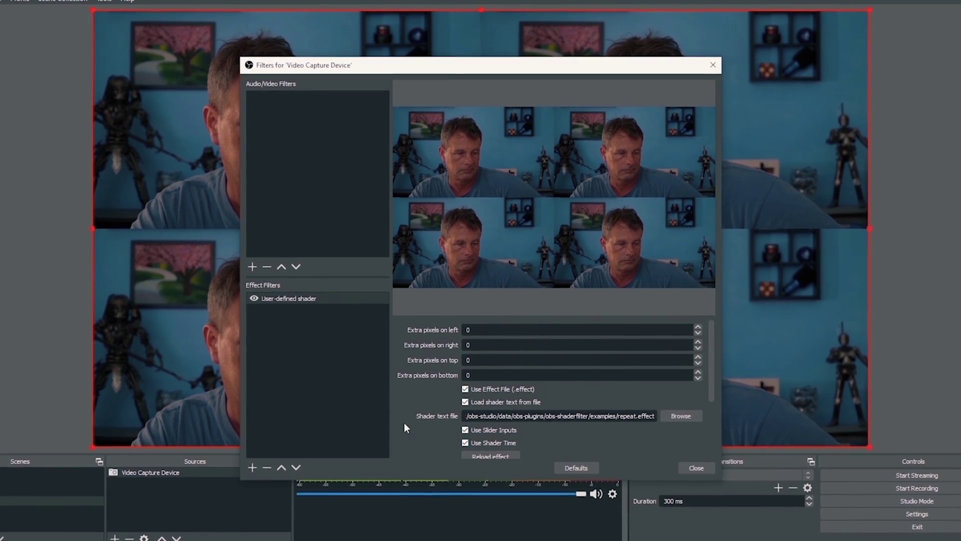
{"action": "scroll", "coordinate": [405, 425], "scroll_direction": "down", "scroll_amount": 3}
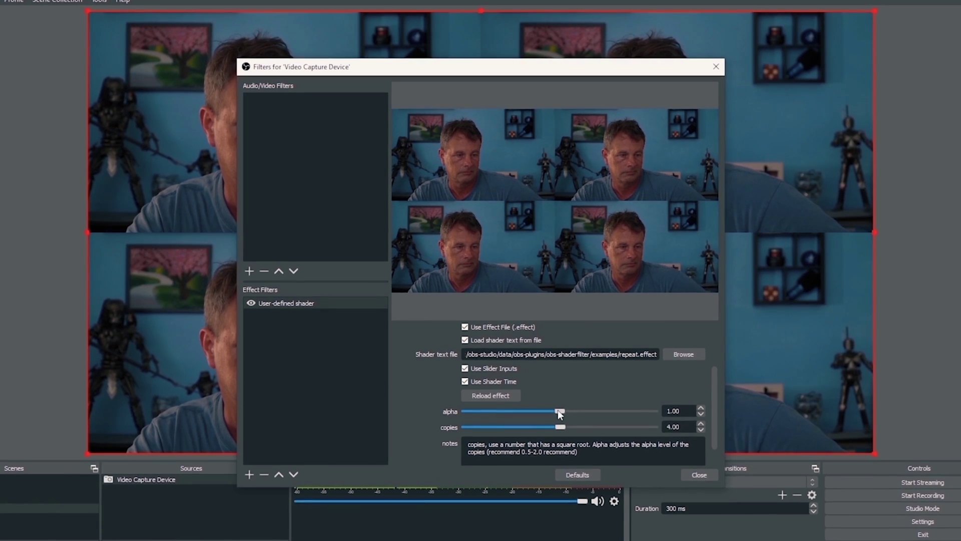
Step: Adjust the repeat effect's alpha to 18.29 and try larger copies values such as 36.59
{"action": "mouse_move", "coordinate": [559, 413]}
{"action": "left_mouse_down"}
{"action": "mouse_move", "coordinate": [537, 420]}
{"action": "mouse_move", "coordinate": [590, 429]}
{"action": "mouse_move", "coordinate": [561, 427]}
{"action": "left_mouse_up"}
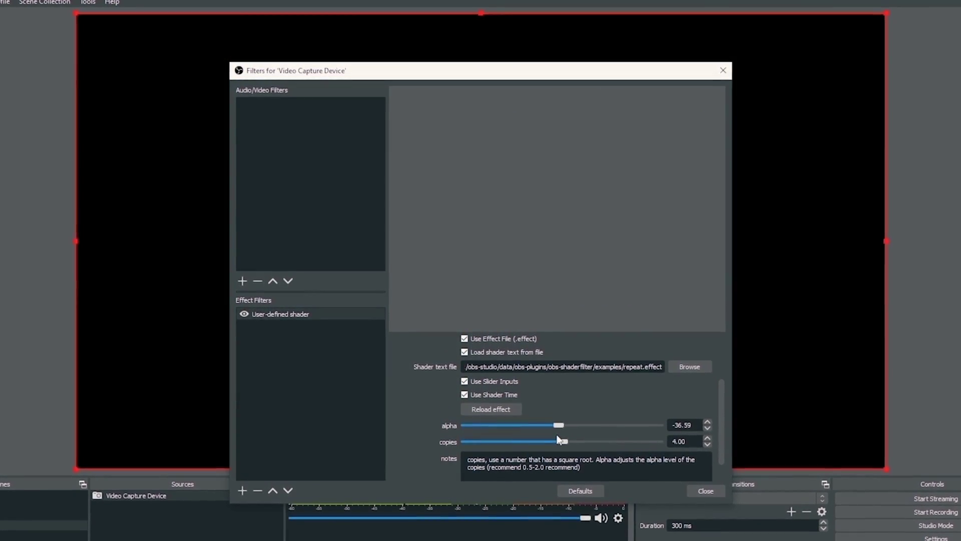
{"action": "left_click", "coordinate": [707, 420]}
{"action": "left_click", "coordinate": [706, 420]}
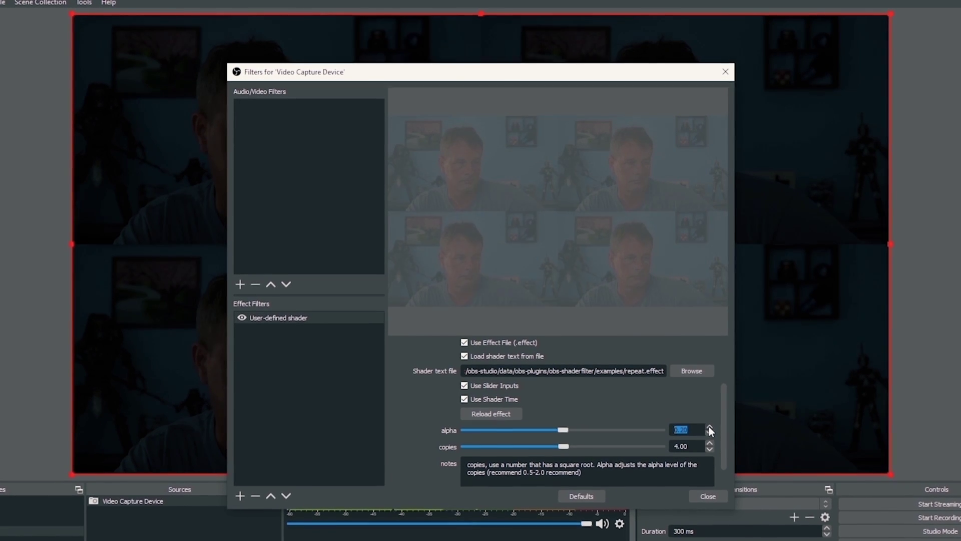
{"action": "left_click_drag", "start_coordinate": [562, 433], "coordinate": [566, 433]}
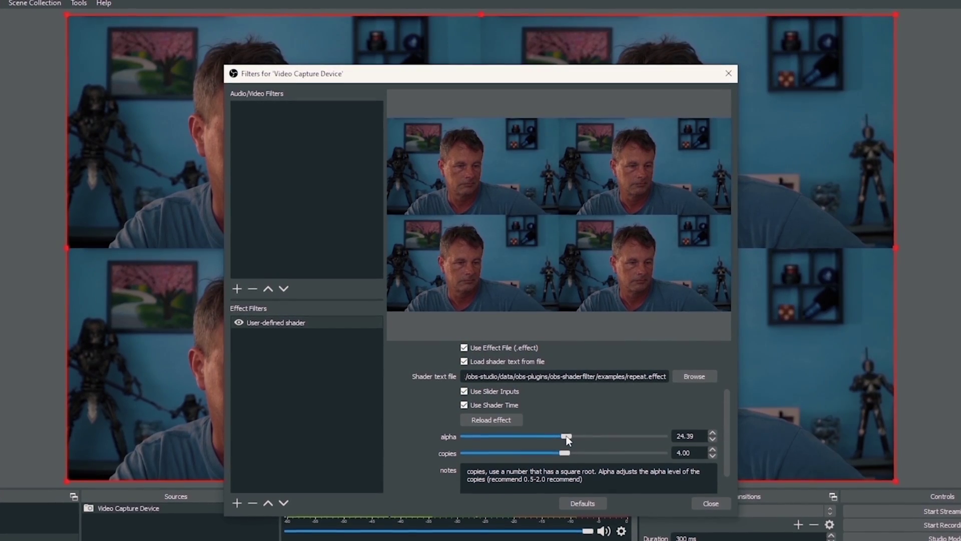
{"action": "left_click_drag", "start_coordinate": [563, 459], "coordinate": [568, 464]}
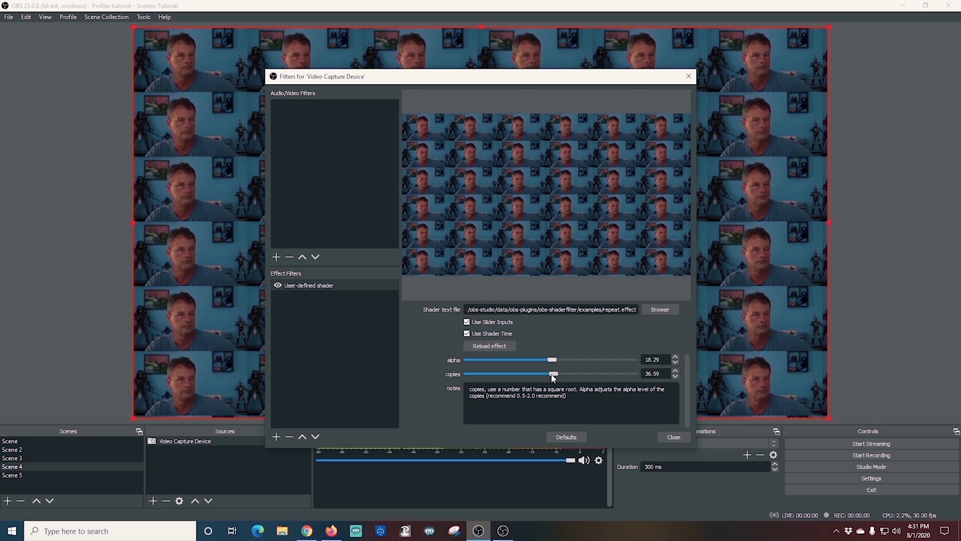
{"action": "left_click_drag", "start_coordinate": [553, 378], "coordinate": [554, 379]}
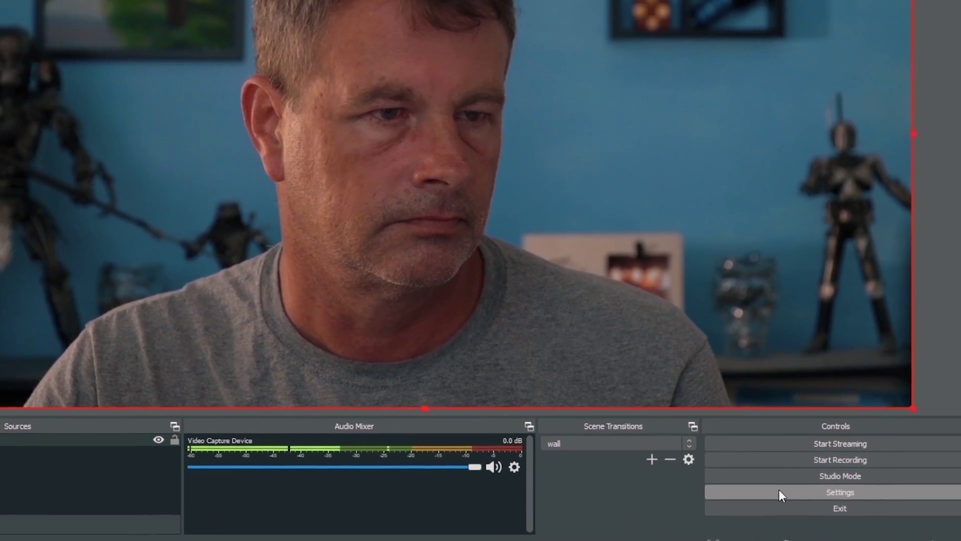
Step: Open the hotkey settings, apply the hotkey configuration and close the settings
{"action": "left_click", "coordinate": [861, 478]}
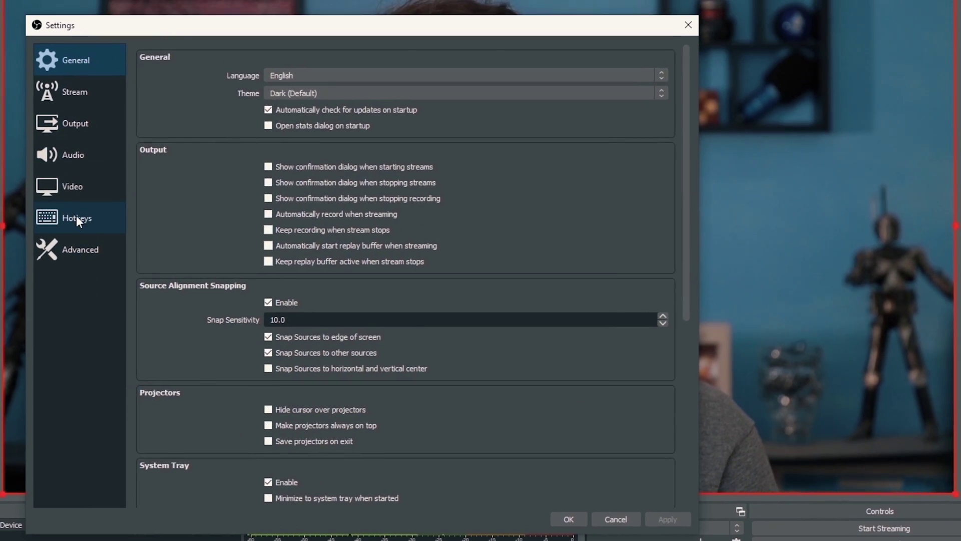
{"action": "left_click", "coordinate": [34, 160]}
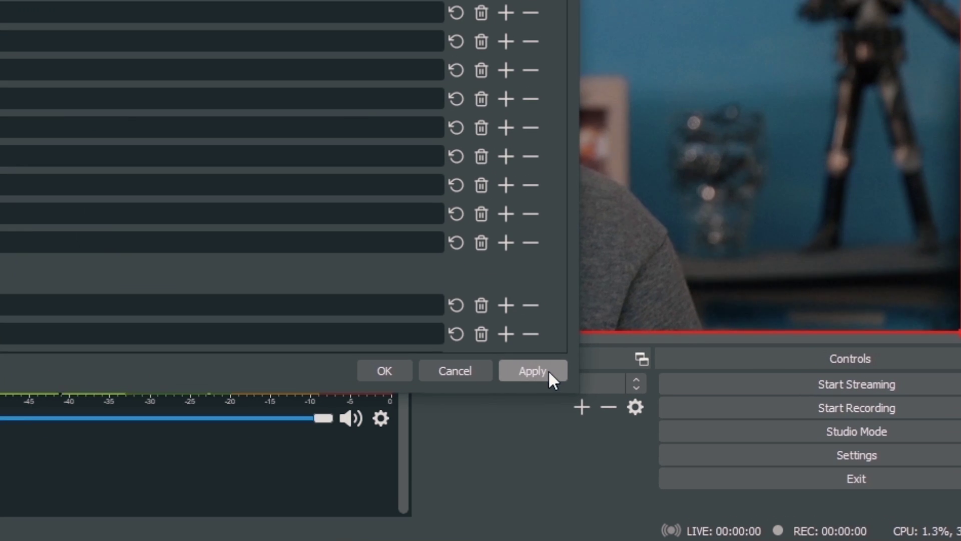
{"action": "left_click", "coordinate": [548, 370]}
{"action": "left_click", "coordinate": [384, 371]}
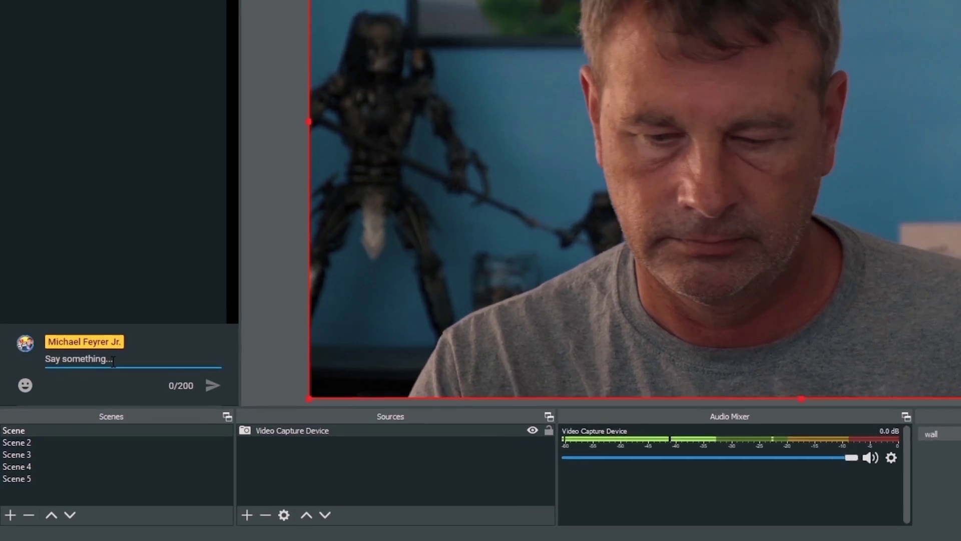
Step: Post the message "hello!" in the docked live chat
{"action": "type", "text": "hello"}
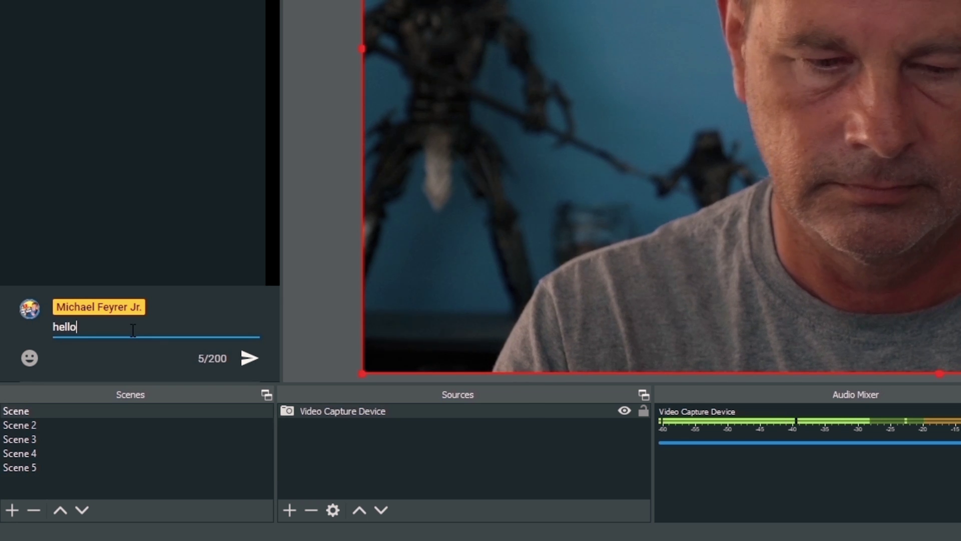
{"action": "type", "text": "!"}
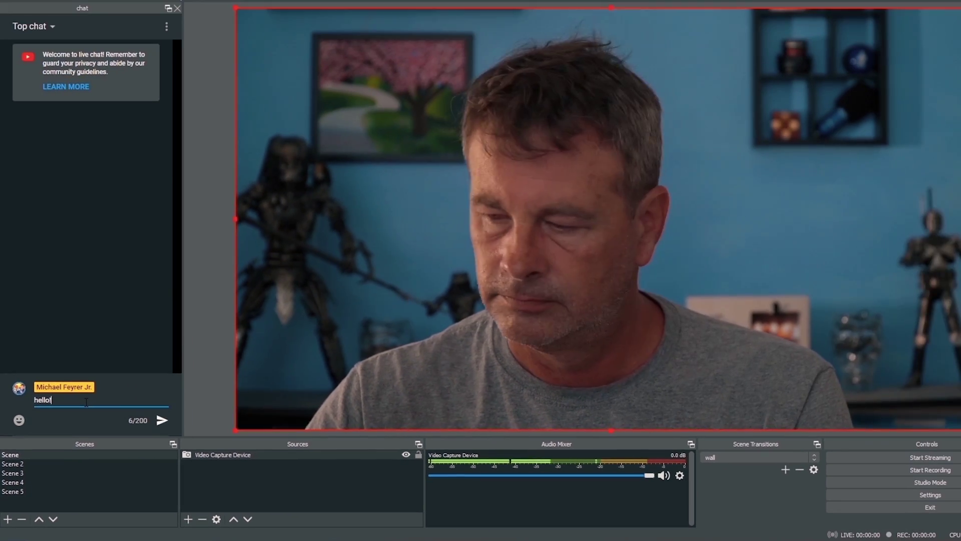
{"action": "key", "text": "Return"}
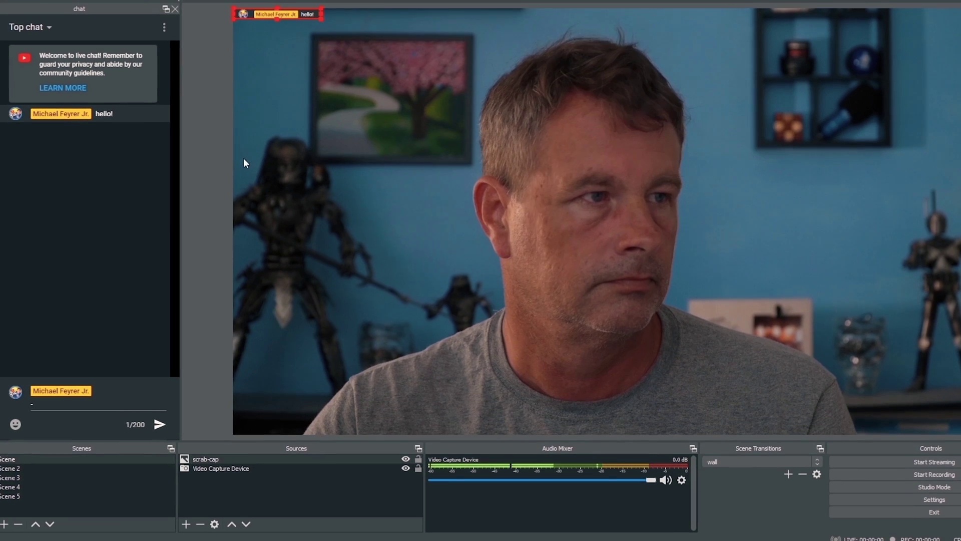
Step: Move the scrab-cap source to the lower-left area of the webcam picture and recapture it from the region around the ear
{"action": "left_click_drag", "start_coordinate": [300, 14], "coordinate": [287, 442]}
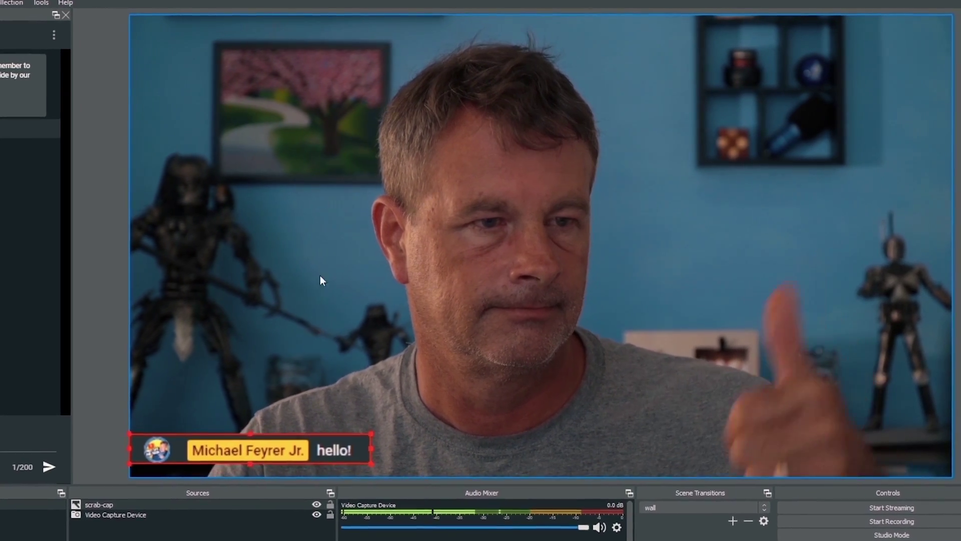
{"action": "key", "text": "super+shift+s"}
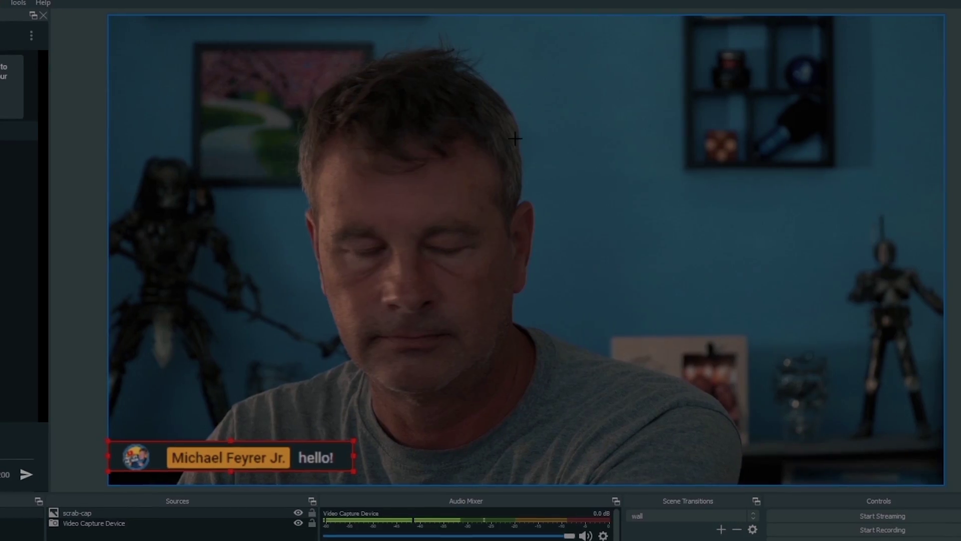
{"action": "left_click_drag", "start_coordinate": [504, 195], "coordinate": [536, 246]}
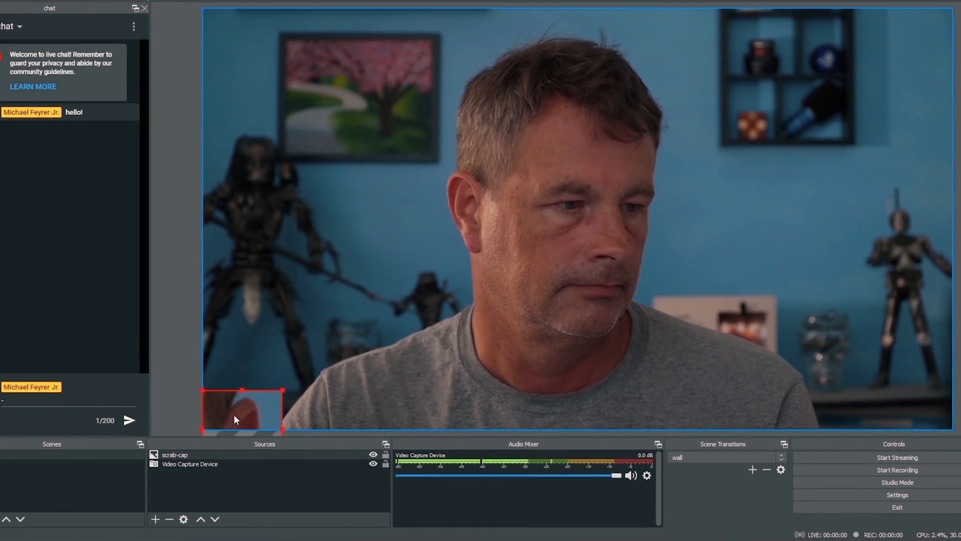
{"action": "left_click_drag", "start_coordinate": [233, 414], "coordinate": [248, 355]}
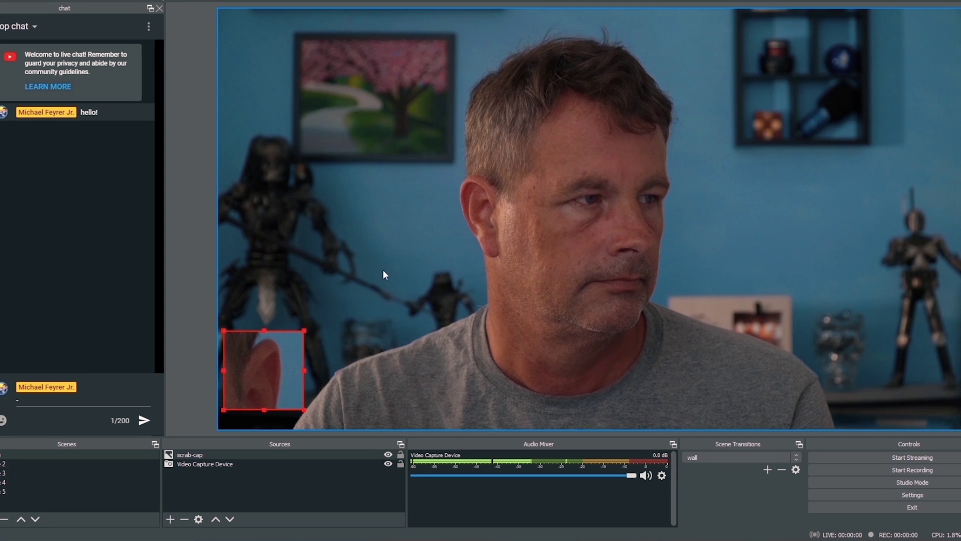
Step: Post the message "next text!" in the docked live chat and capture that message into the scrab-cap source
{"action": "left_click", "coordinate": [98, 404]}
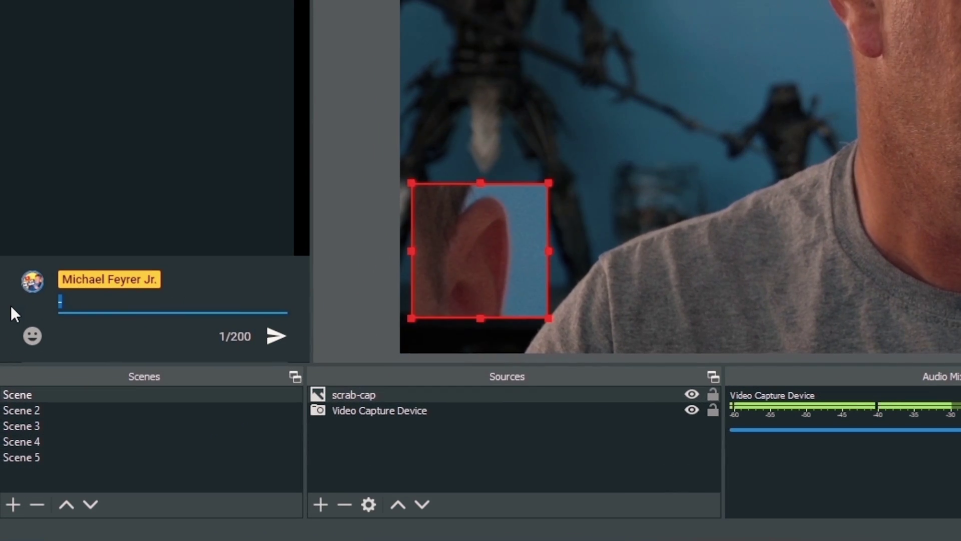
{"action": "type", "text": "next text"}
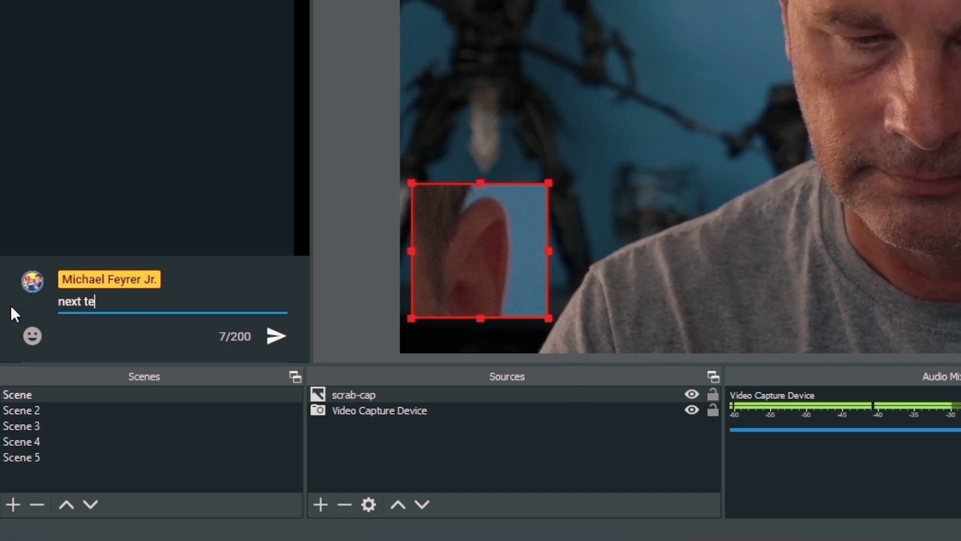
{"action": "type", "text": "!"}
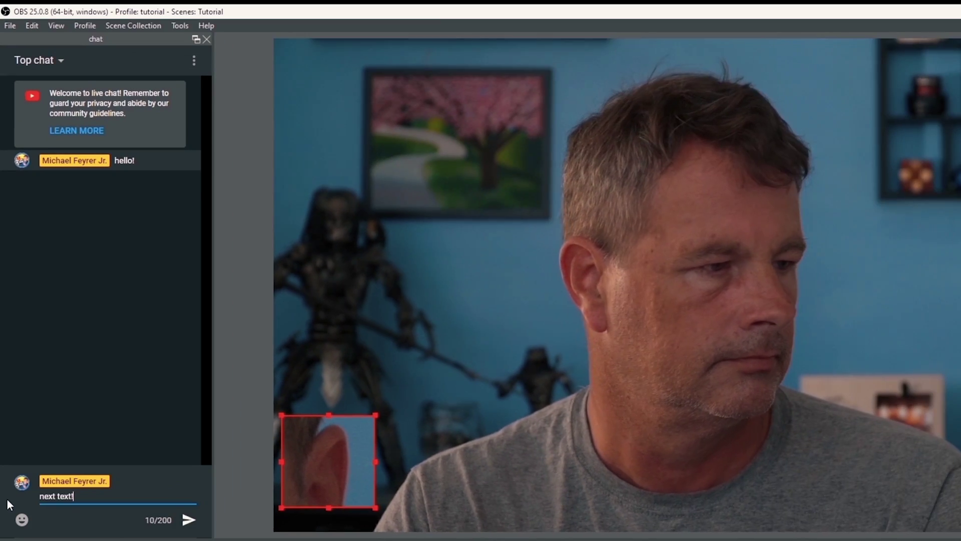
{"action": "key", "text": "Return"}
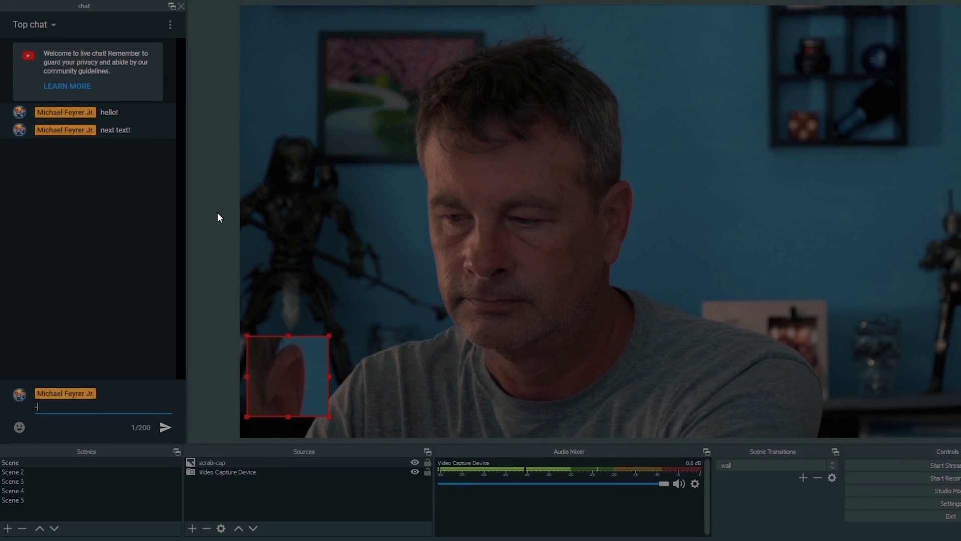
{"action": "type", "text": "-"}
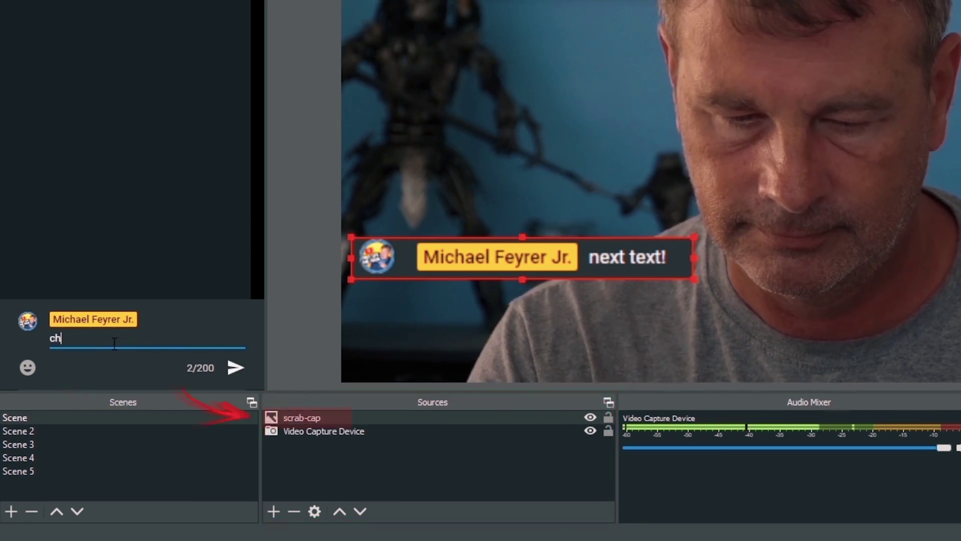
Step: Post the message "chat questions here" in the live chat and select that message's region for a new screen capture
{"action": "type", "text": "at questions here"}
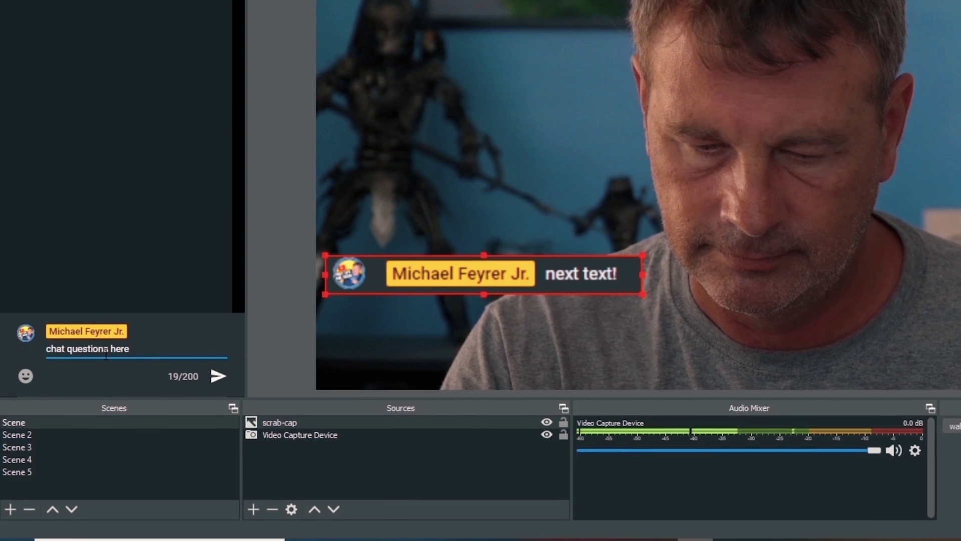
{"action": "key", "text": "Return"}
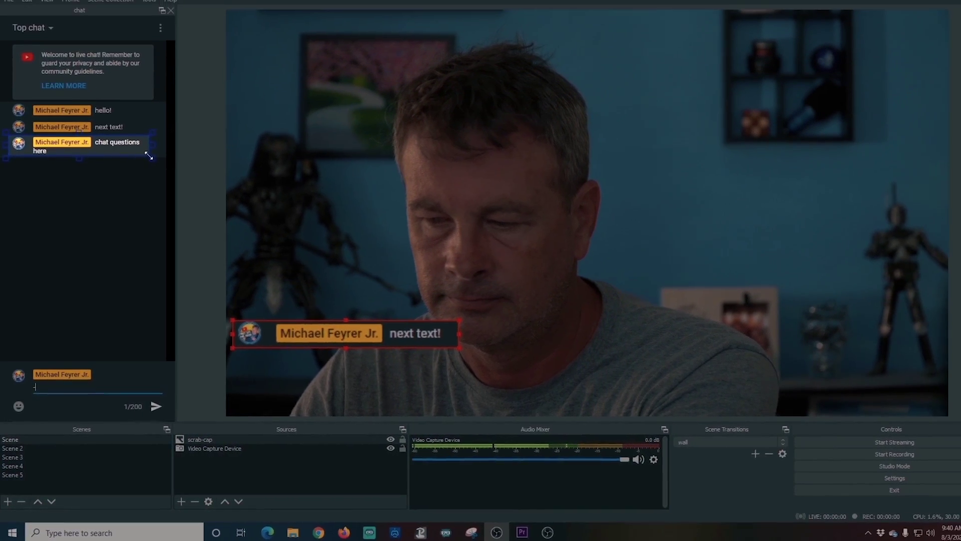
{"action": "left_click", "coordinate": [153, 140]}
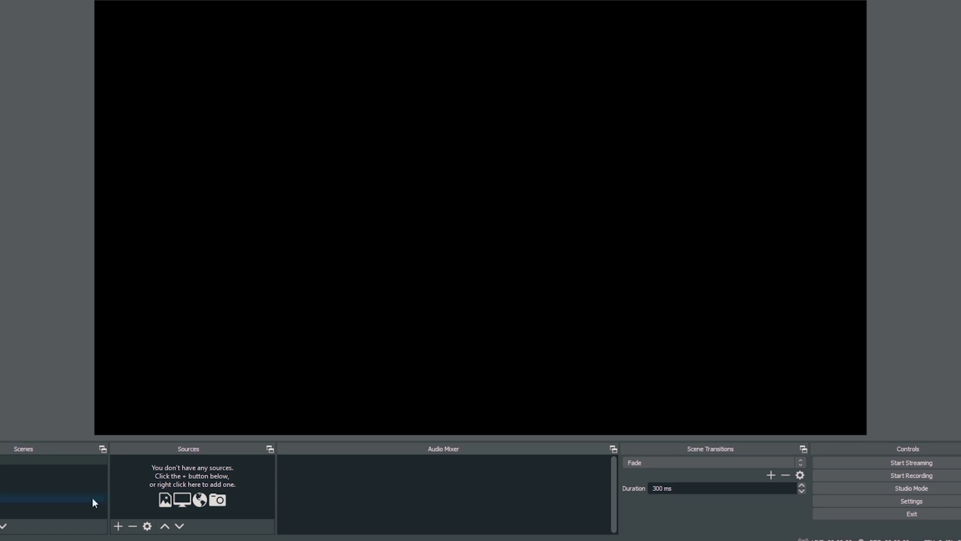
Step: Add a new Input Overlay source named "keyboard" to the empty scene
{"action": "left_click", "coordinate": [118, 526]}
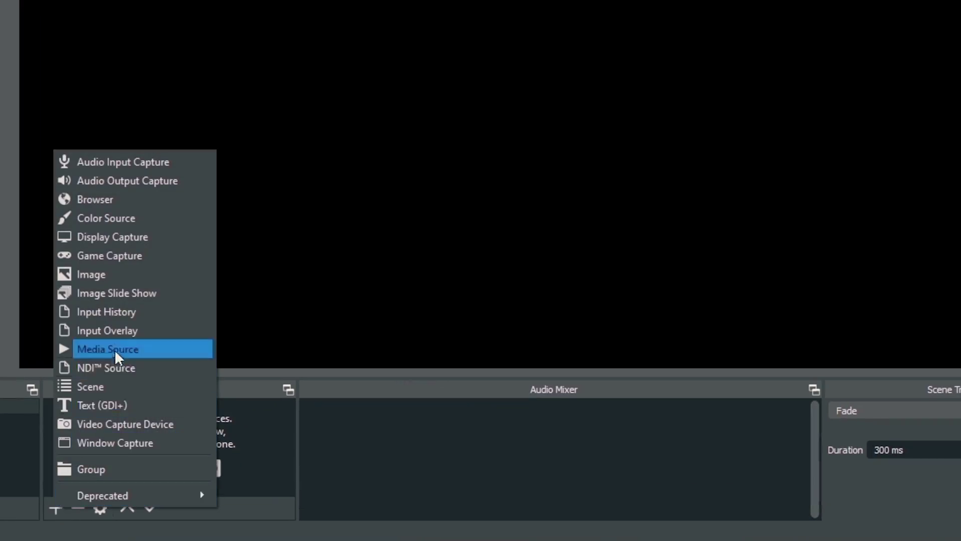
{"action": "left_click", "coordinate": [109, 330]}
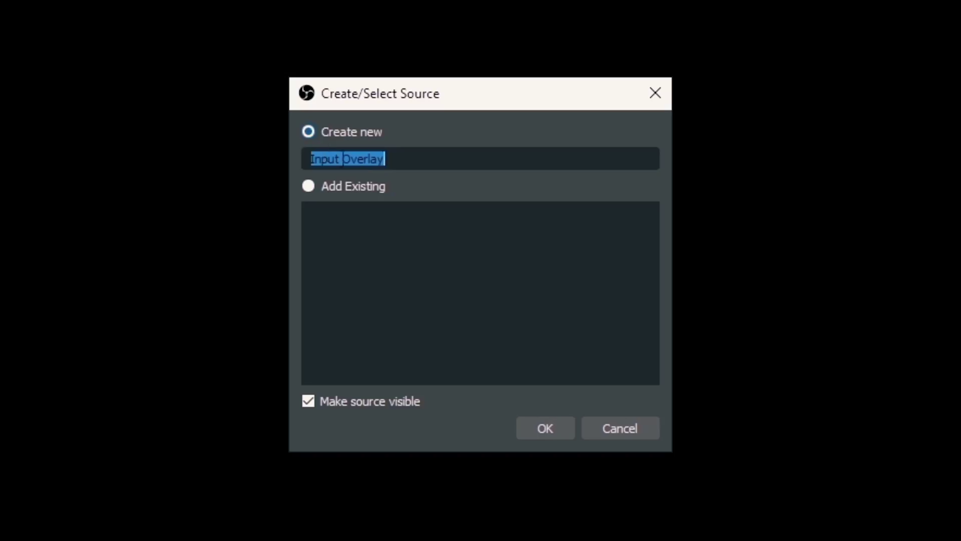
{"action": "type", "text": "ke"}
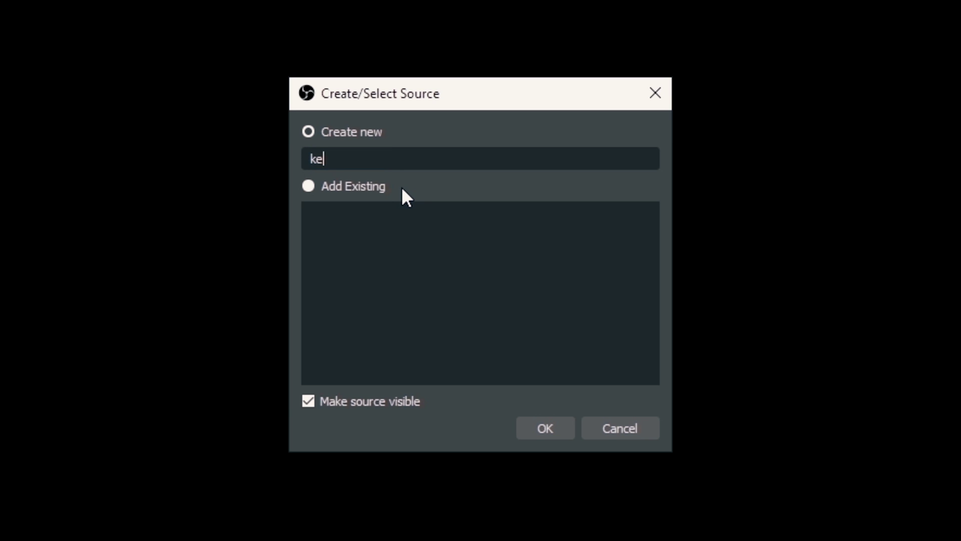
{"action": "type", "text": "yboard"}
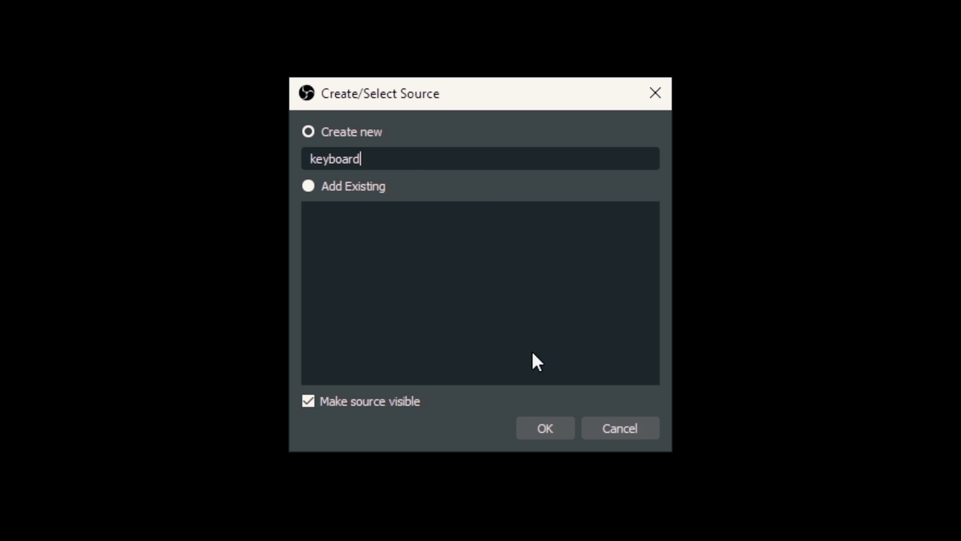
{"action": "left_click", "coordinate": [551, 420]}
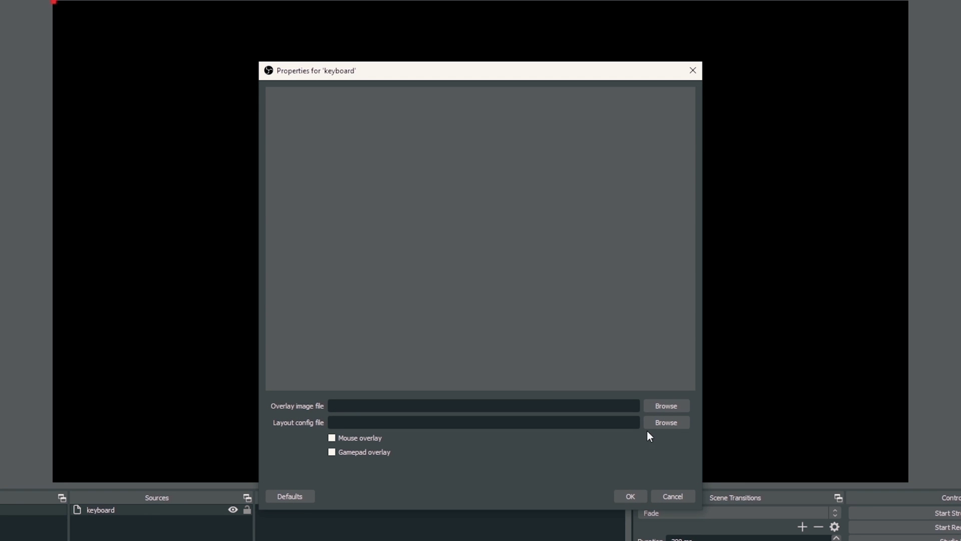
Step: Load qwerty-arrows.png from the obs-studio folder as the keyboard source's overlay image file
{"action": "left_click", "coordinate": [660, 405]}
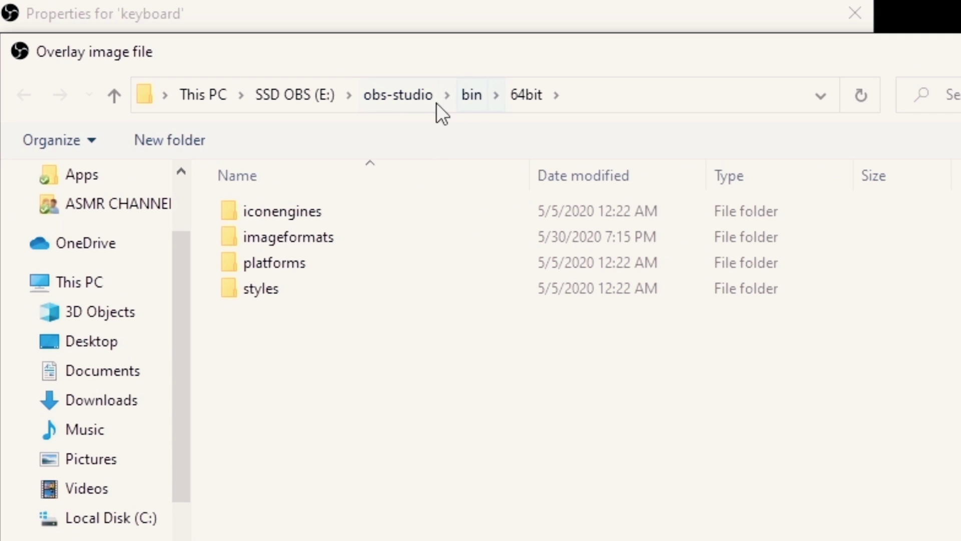
{"action": "left_click", "coordinate": [397, 95]}
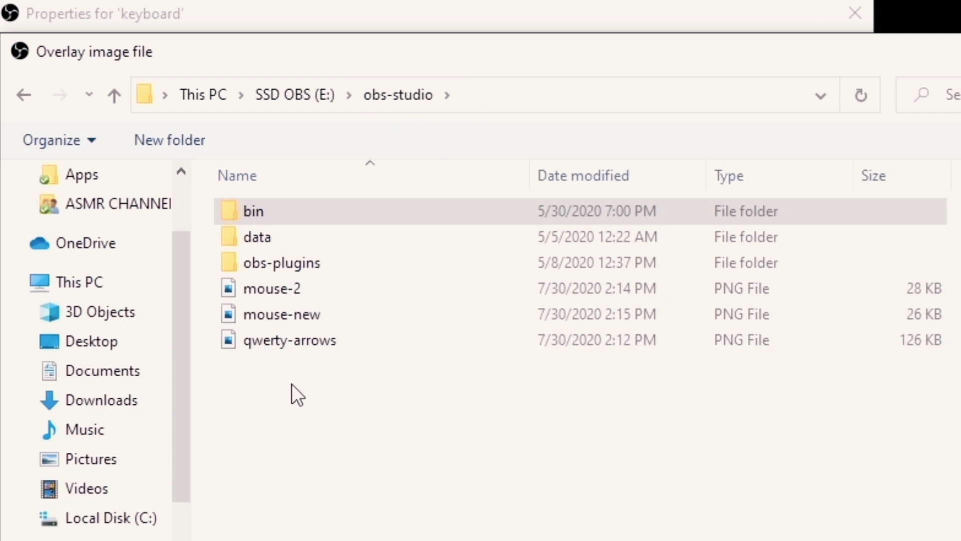
{"action": "left_click", "coordinate": [302, 342]}
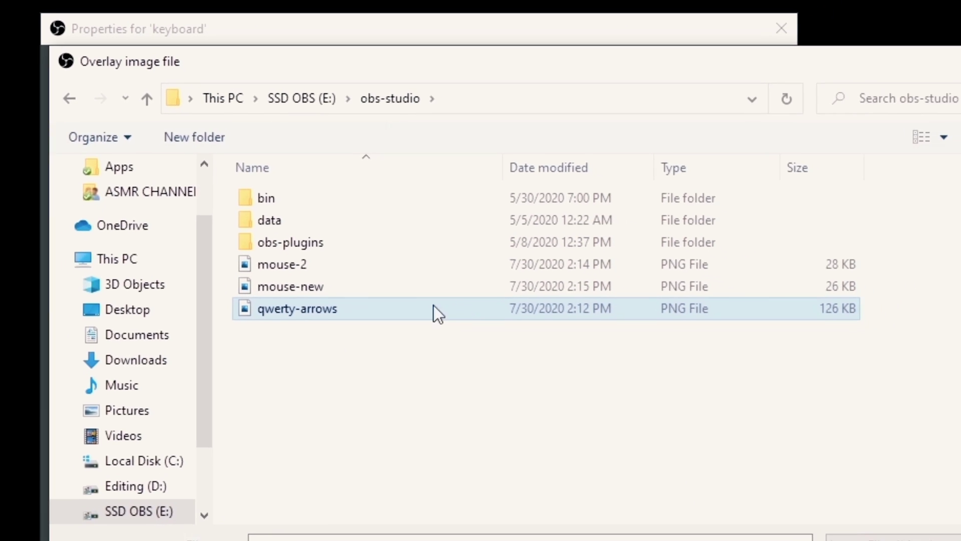
{"action": "left_click", "coordinate": [714, 449]}
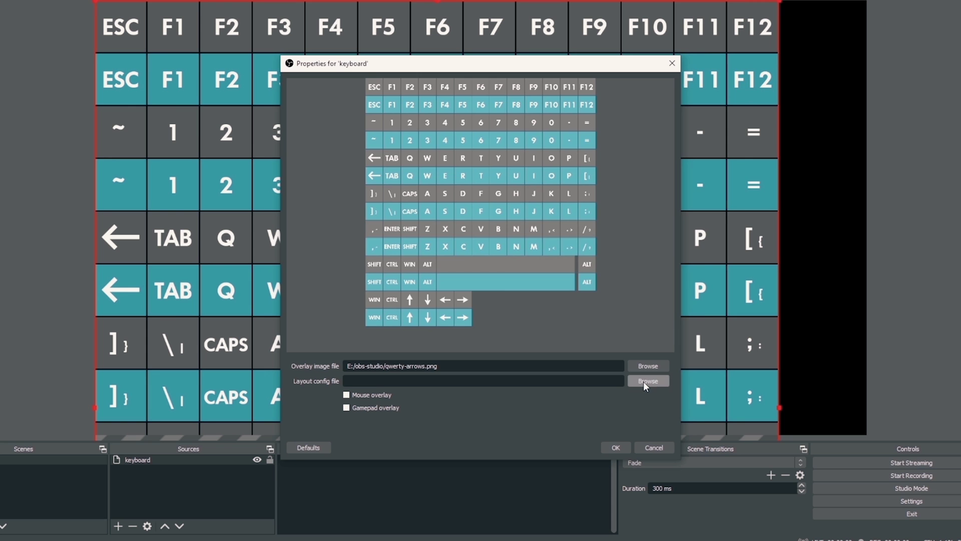
Step: Load qwerty-arrows.ini as the keyboard source's layout config file and enable the mouse overlay option
{"action": "left_click", "coordinate": [644, 380]}
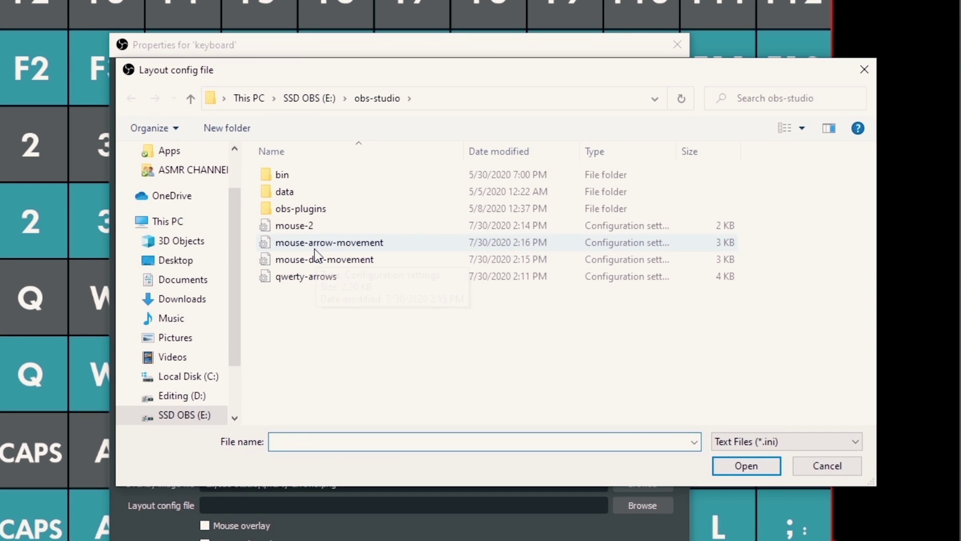
{"action": "left_click", "coordinate": [305, 277]}
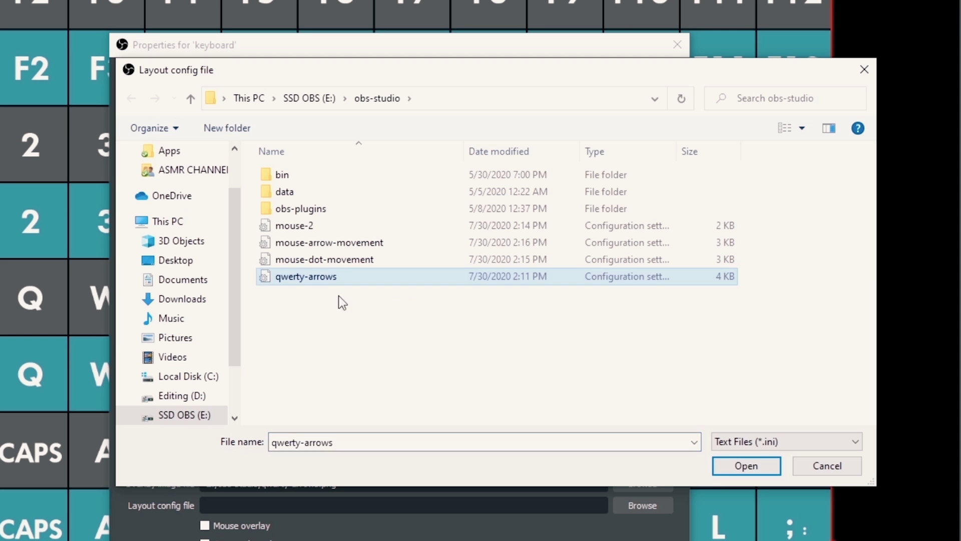
{"action": "left_click", "coordinate": [743, 464]}
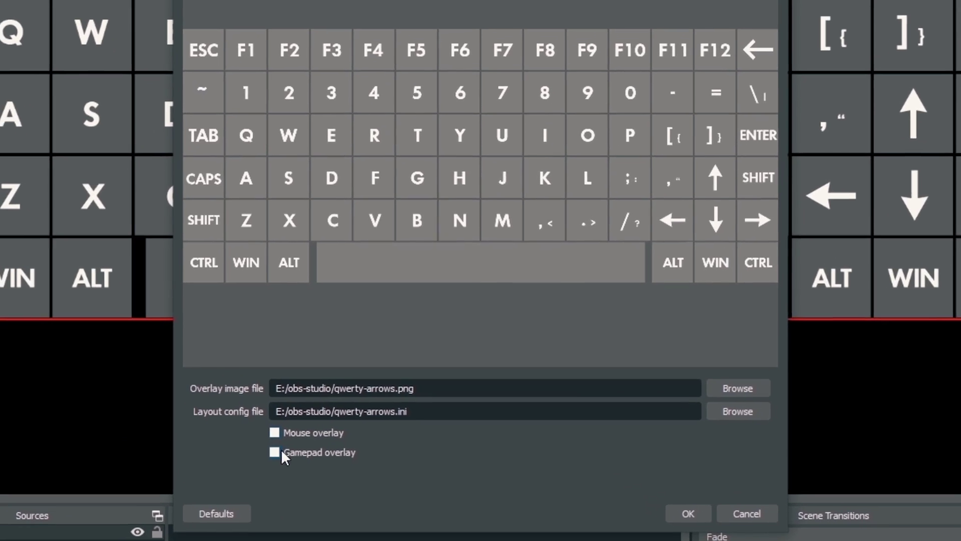
{"action": "left_click", "coordinate": [275, 432]}
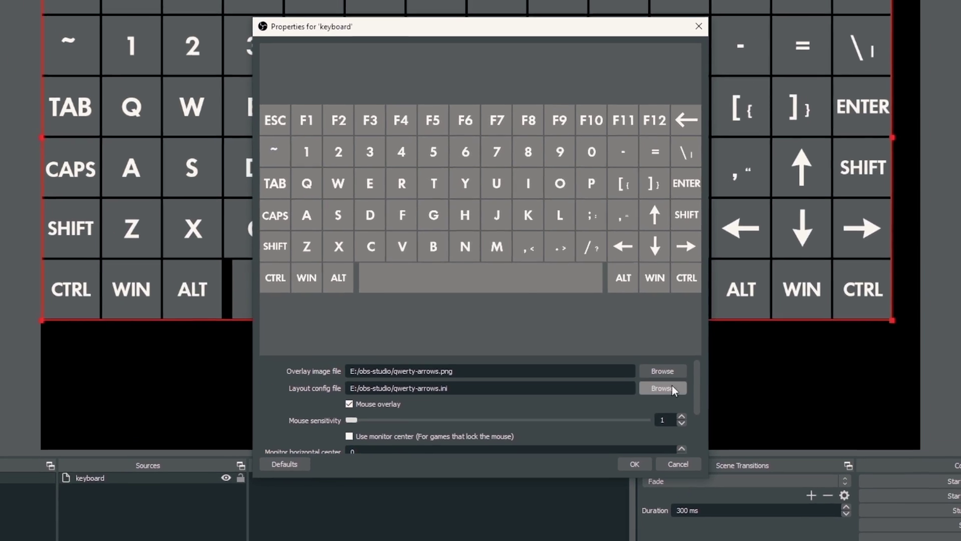
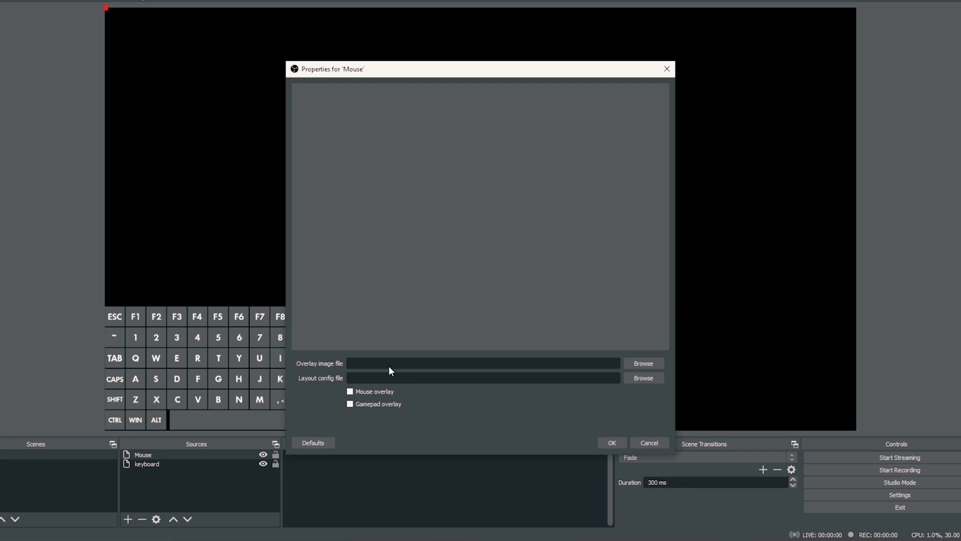
Step: Load mouse-new.png from the obs-studio folder as the Mouse source's overlay image file
{"action": "left_click", "coordinate": [641, 363]}
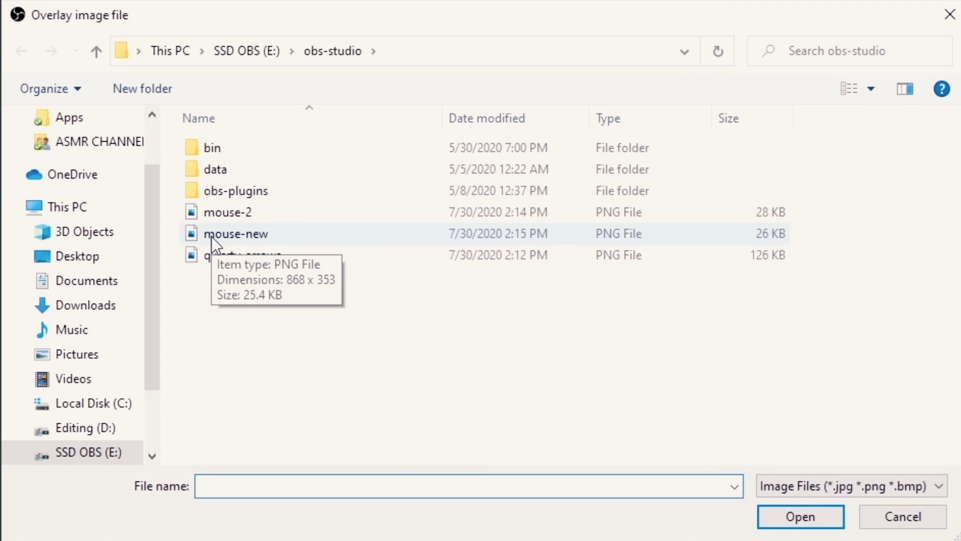
{"action": "left_click", "coordinate": [333, 214]}
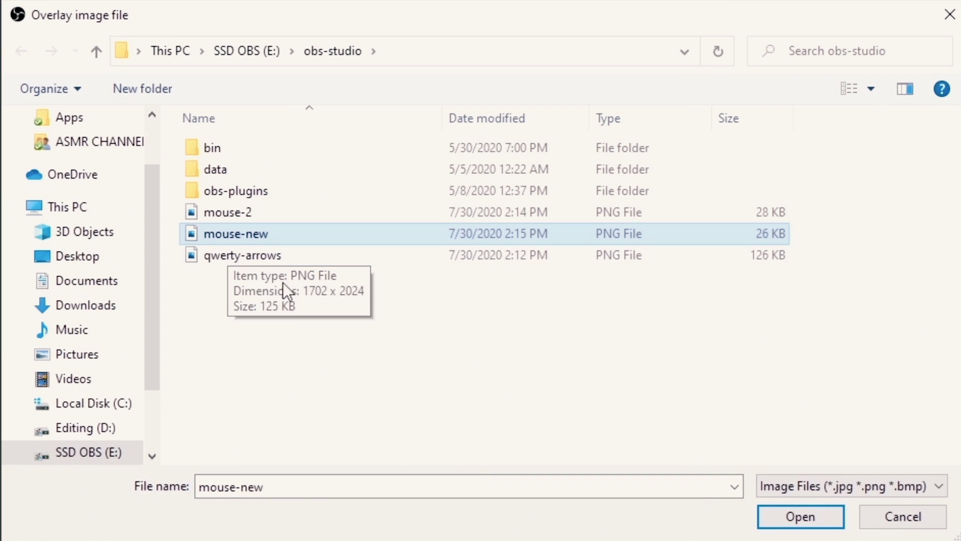
{"action": "left_click", "coordinate": [794, 509]}
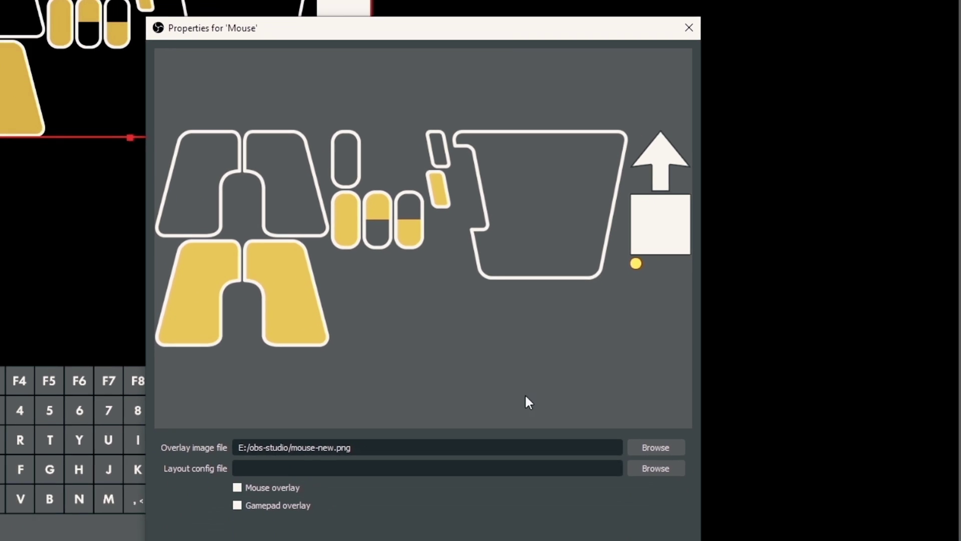
Step: Load mouse-arrow-movement.ini as the Mouse source's layout config file and accept the source properties
{"action": "left_click", "coordinate": [634, 374]}
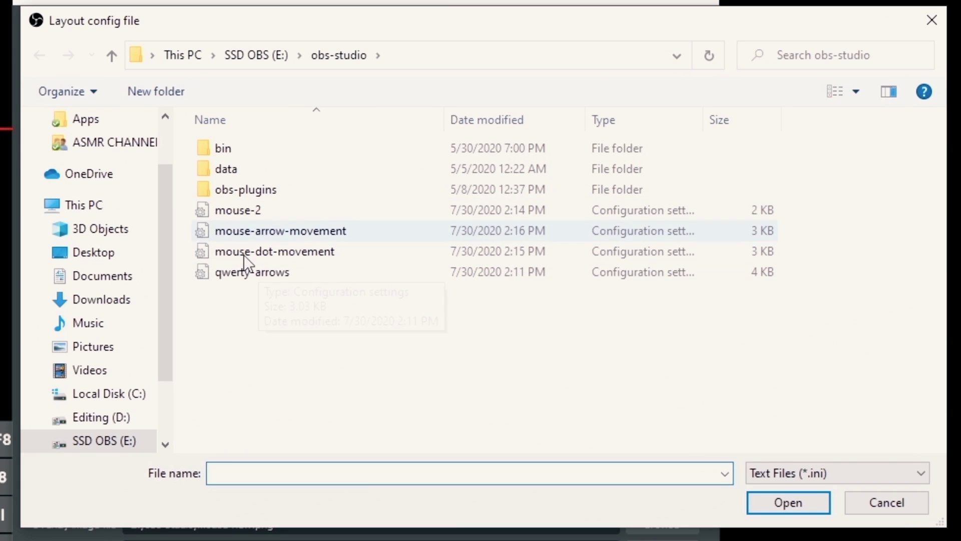
{"action": "left_click", "coordinate": [236, 232]}
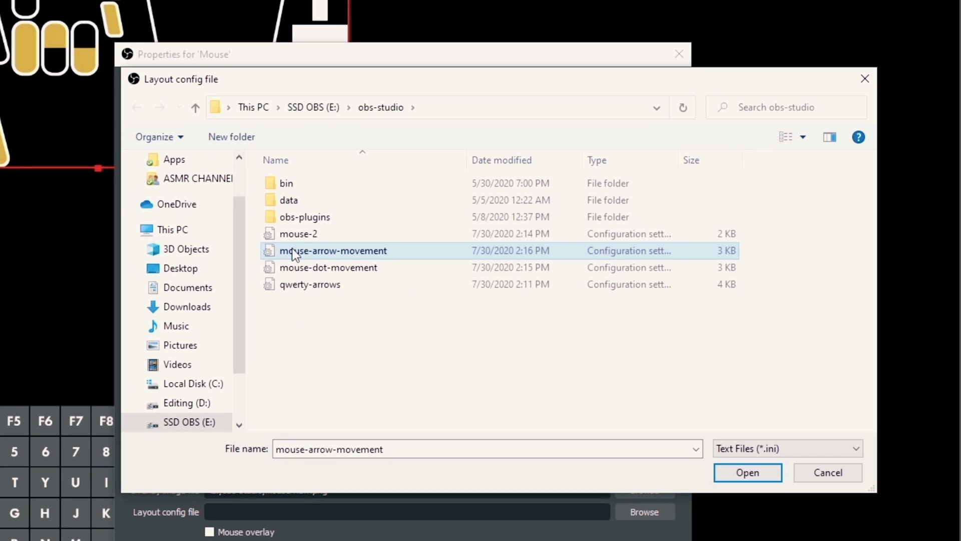
{"action": "left_click", "coordinate": [747, 473]}
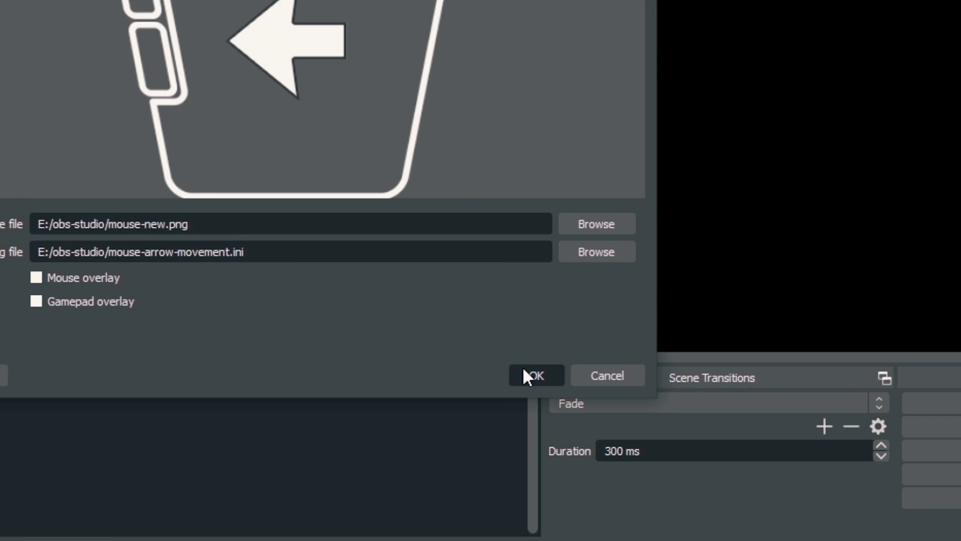
{"action": "left_click", "coordinate": [615, 449]}
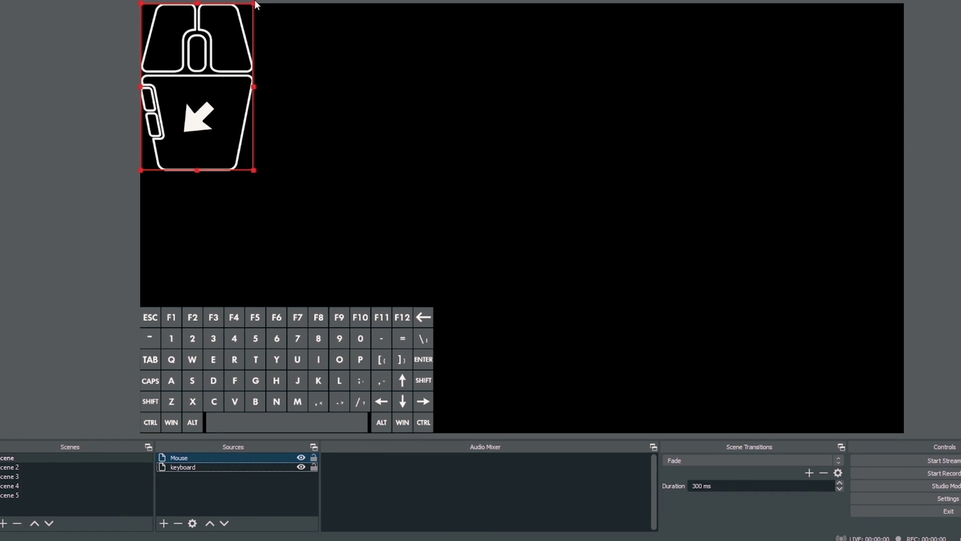
Step: Scale the mouse overlay down, place it directly beside the keyboard overlay at the canvas's lower edge, and deselect it
{"action": "left_click_drag", "start_coordinate": [255, 4], "coordinate": [450, 382]}
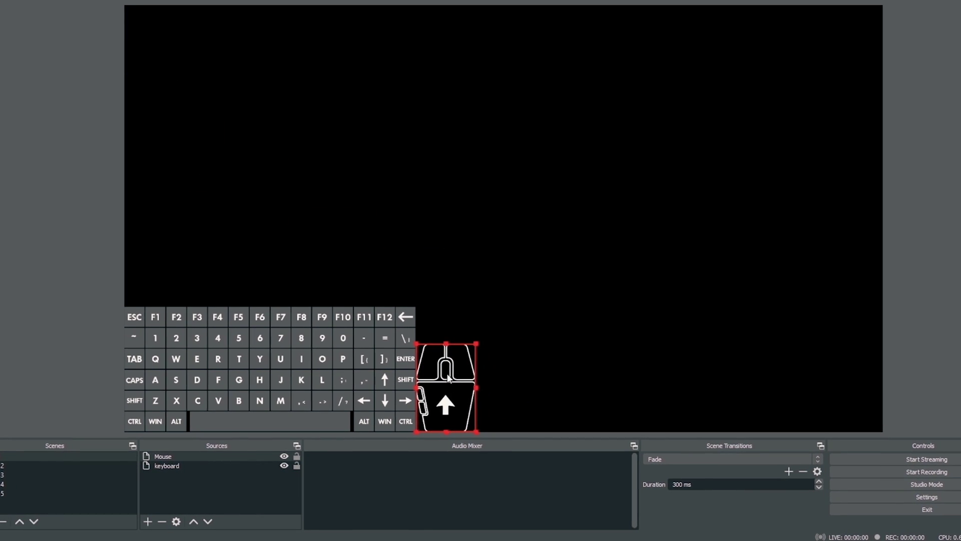
{"action": "right_click", "coordinate": [457, 296]}
{"action": "left_click", "coordinate": [420, 289]}
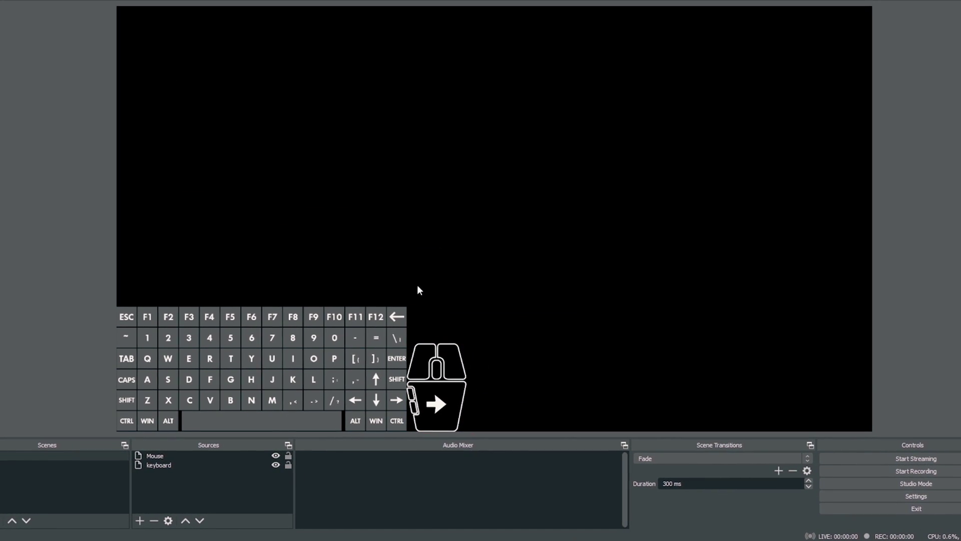
{"action": "left_click_drag", "start_coordinate": [478, 252], "coordinate": [452, 248]}
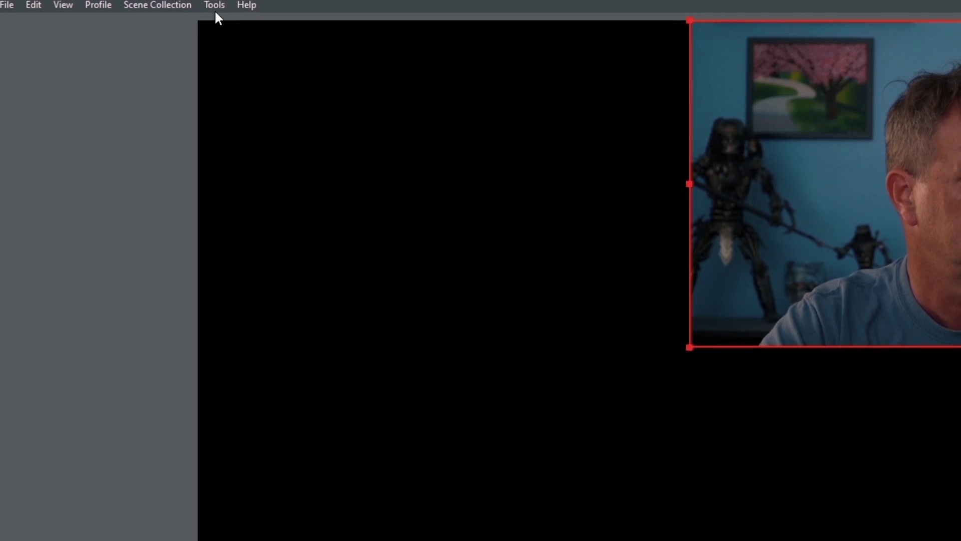
Step: Open the Transition Override Matrix and reposition its dialog over the canvas
{"action": "left_click", "coordinate": [215, 7]}
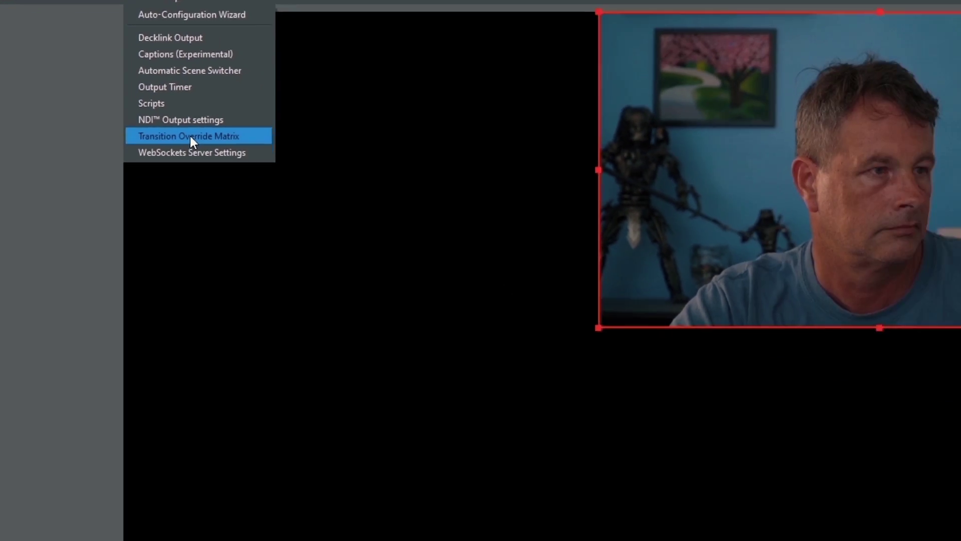
{"action": "left_click", "coordinate": [191, 137]}
{"action": "left_click_drag", "start_coordinate": [348, 88], "coordinate": [376, 63]}
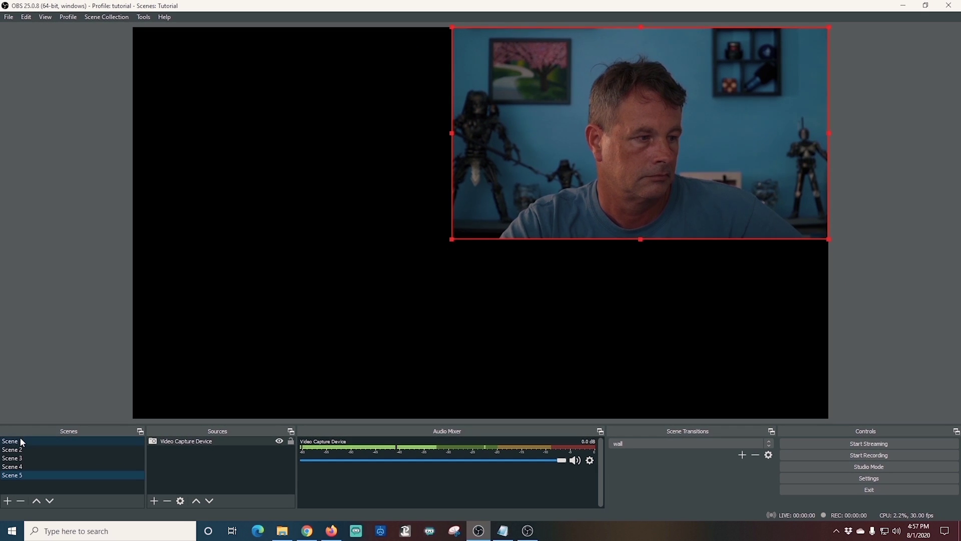
Step: Switch through Scene, Scene 2 and Scene 3 in turn to view the transitions between them
{"action": "left_click", "coordinate": [20, 440]}
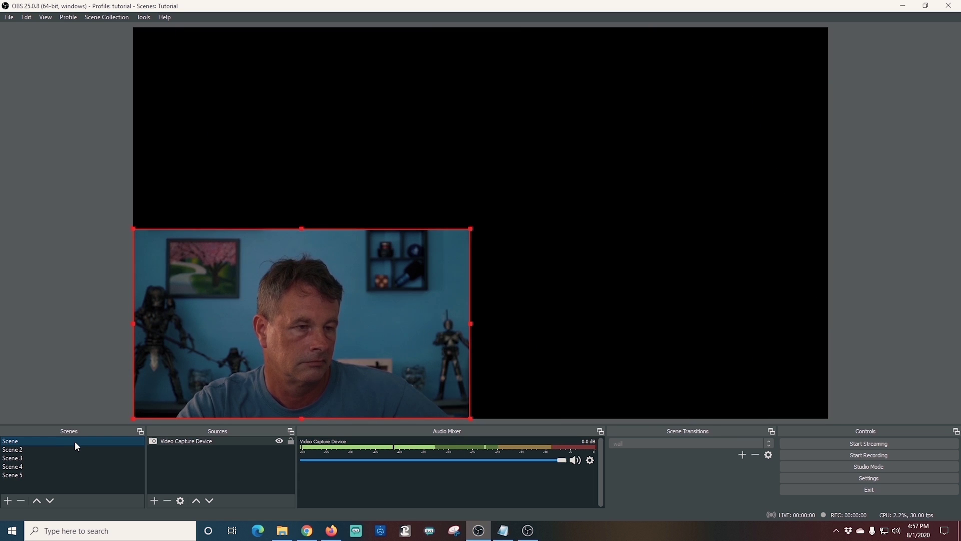
{"action": "left_click", "coordinate": [13, 450]}
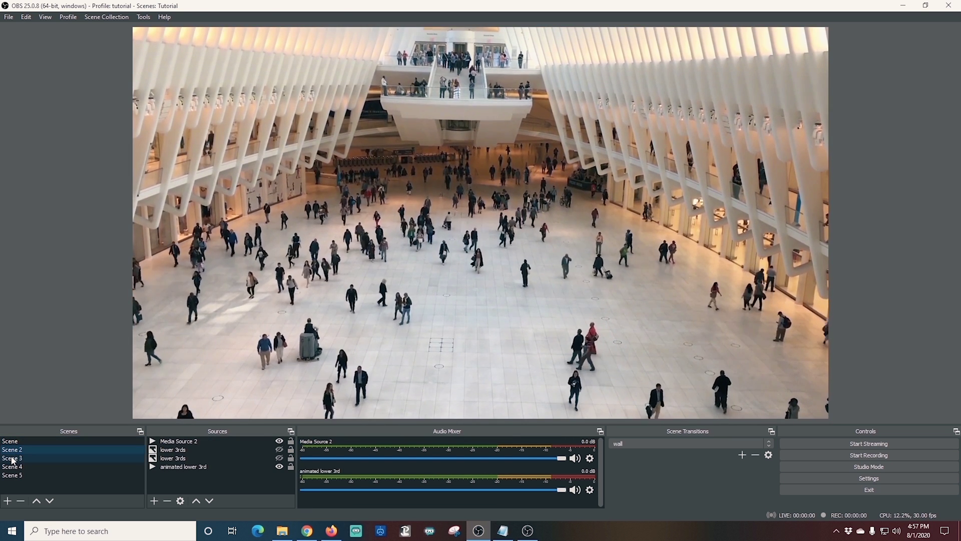
{"action": "left_click", "coordinate": [13, 459]}
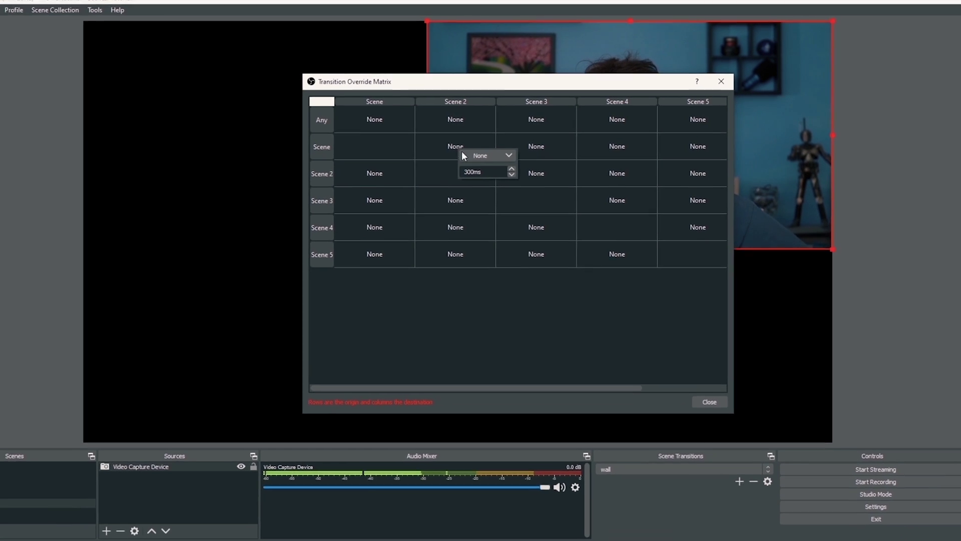
Step: Set the transition override from Scene to Scene 2 to the wall transition in the matrix
{"action": "left_click", "coordinate": [508, 155]}
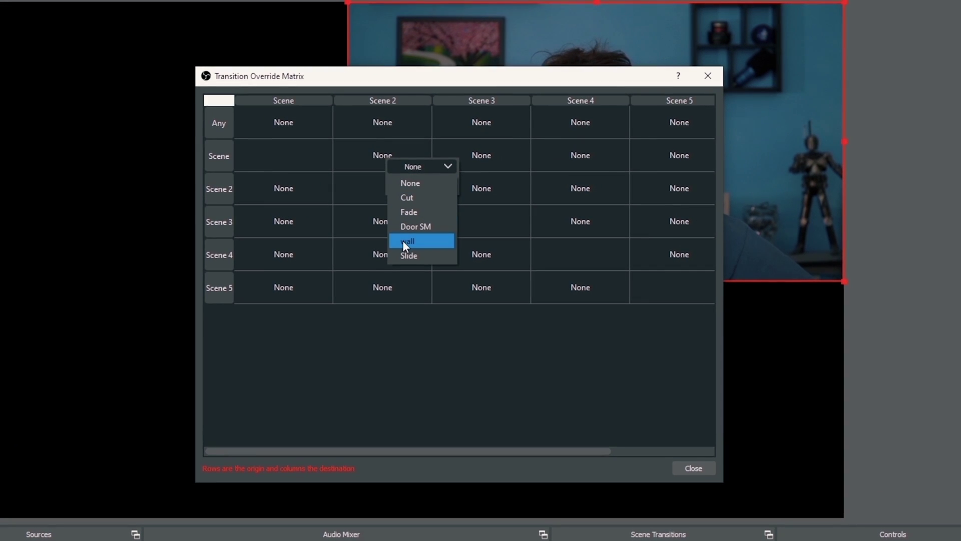
{"action": "left_click", "coordinate": [404, 240]}
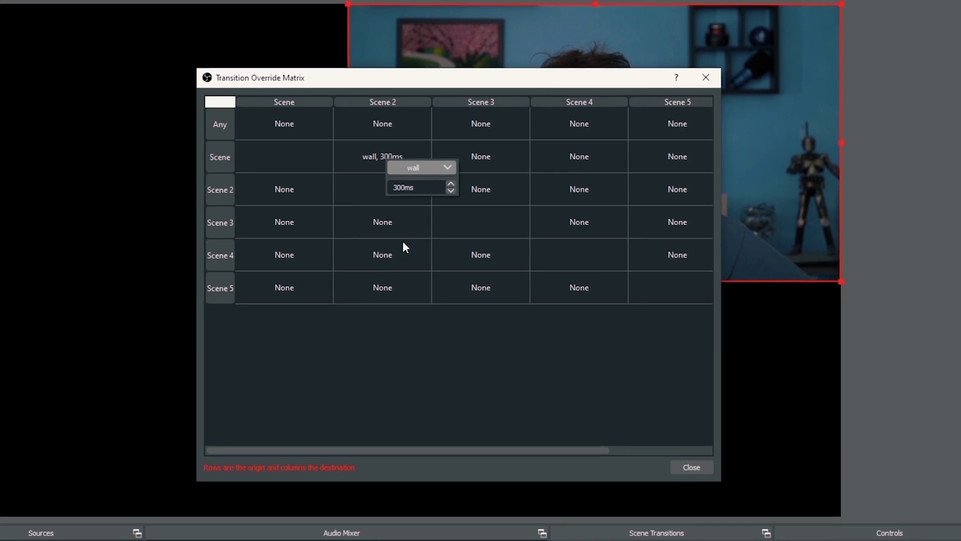
{"action": "left_click", "coordinate": [483, 156]}
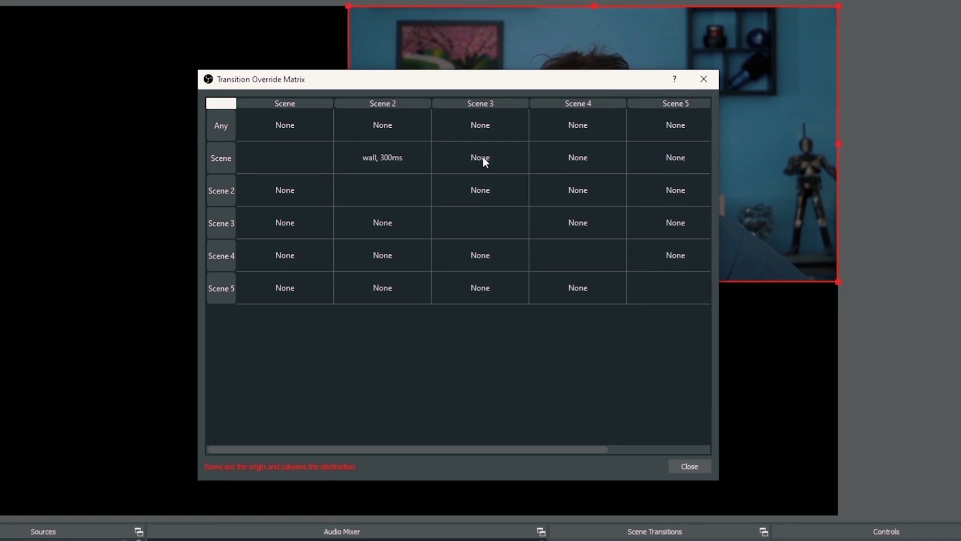
Step: Set the transition override from Scene to Scene 3 to the Door SM transition
{"action": "left_click", "coordinate": [483, 161]}
{"action": "left_click", "coordinate": [544, 166]}
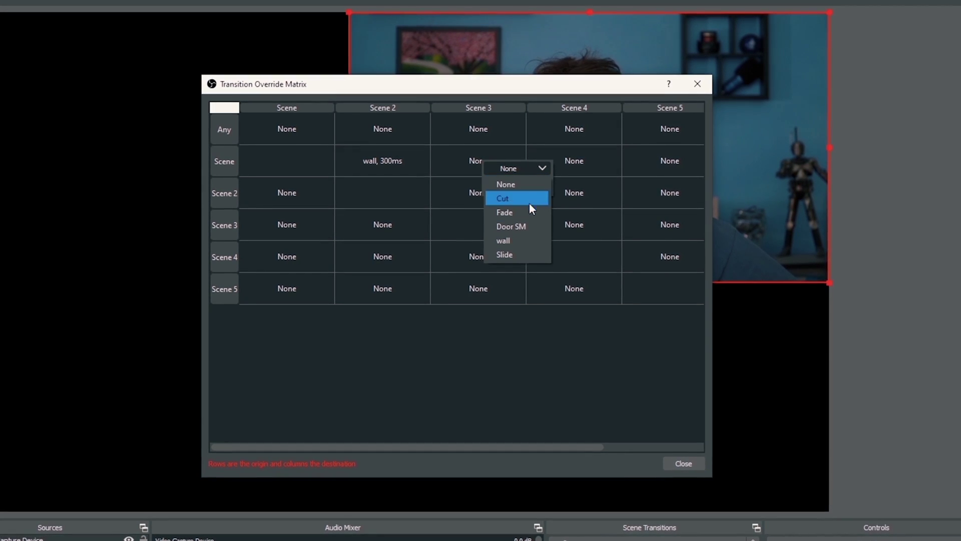
{"action": "left_click", "coordinate": [525, 226]}
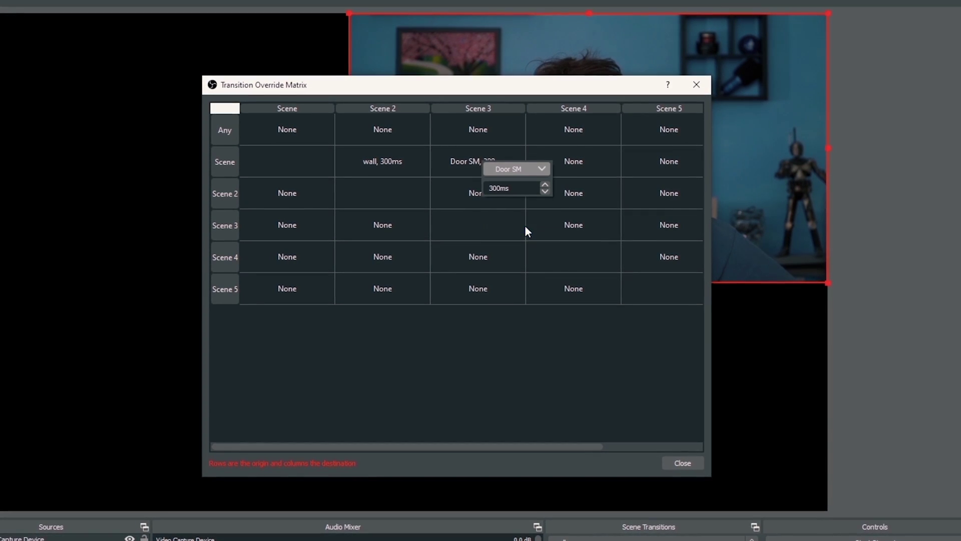
{"action": "left_click", "coordinate": [571, 162]}
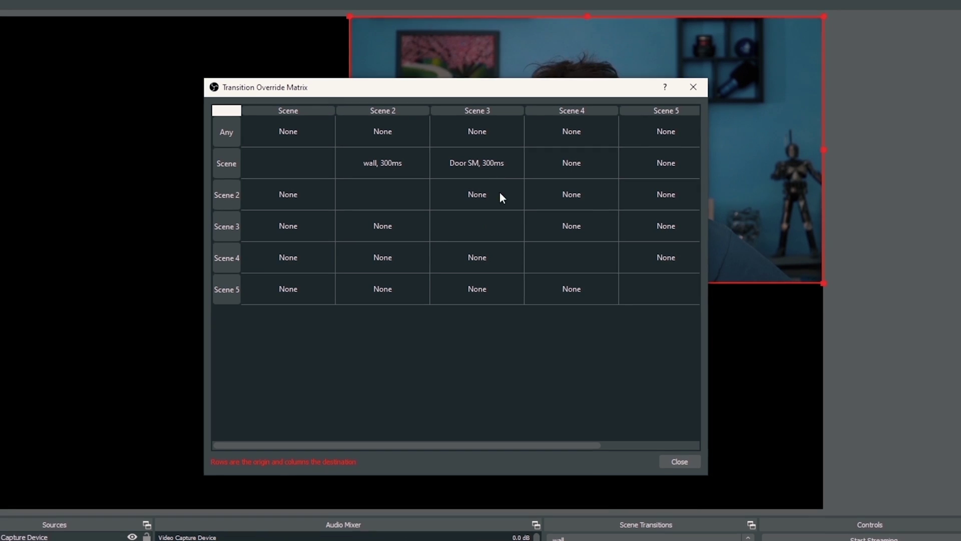